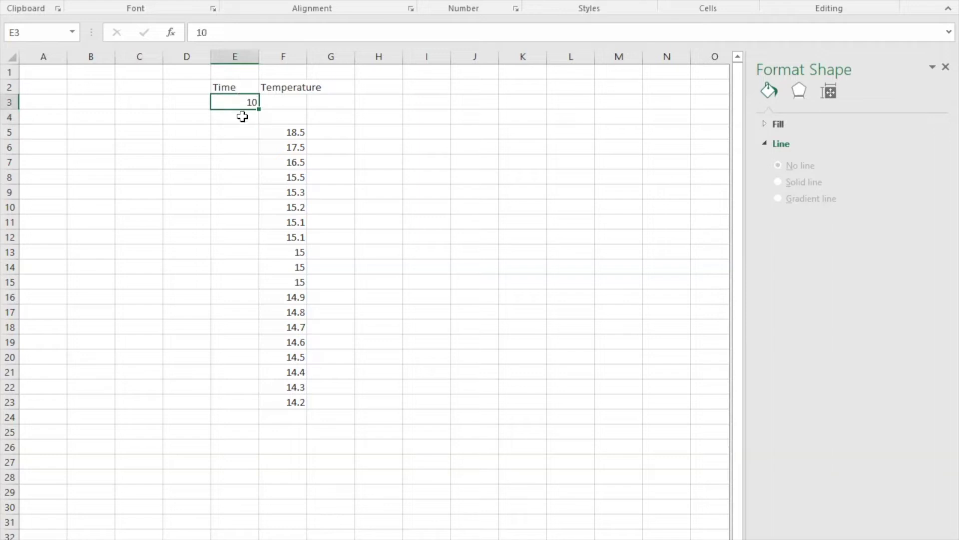
Step: Enter the formula =E3+10 in cell E4 and fill it down the Time column to E23
{"action": "left_click", "coordinate": [243, 115]}
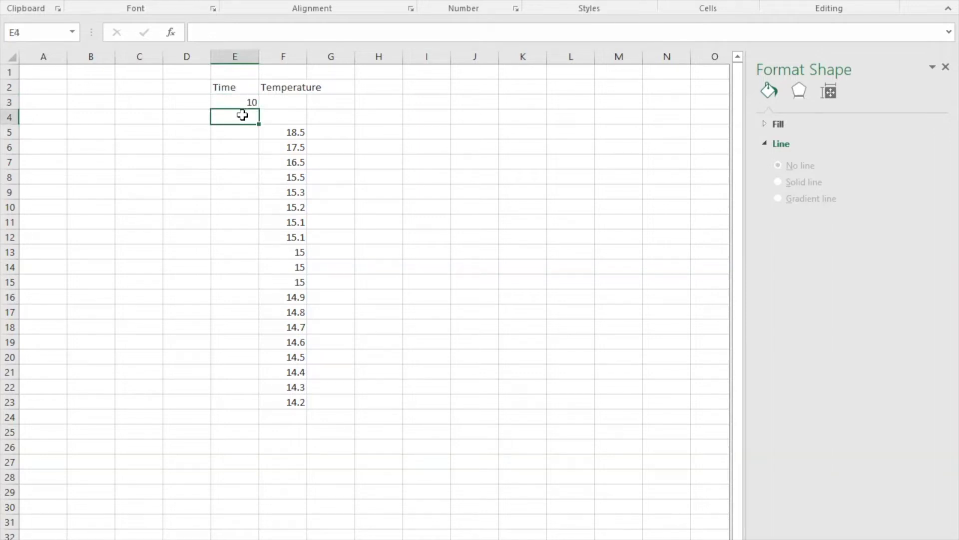
{"action": "double_click", "coordinate": [243, 115]}
{"action": "type", "text": "="}
{"action": "left_click", "coordinate": [235, 99]}
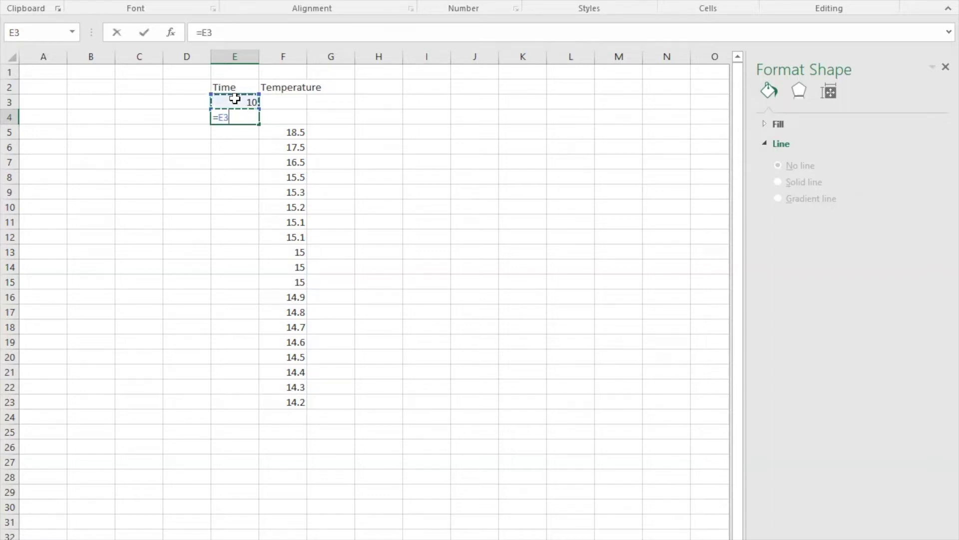
{"action": "type", "text": "+10"}
{"action": "key", "text": "Return"}
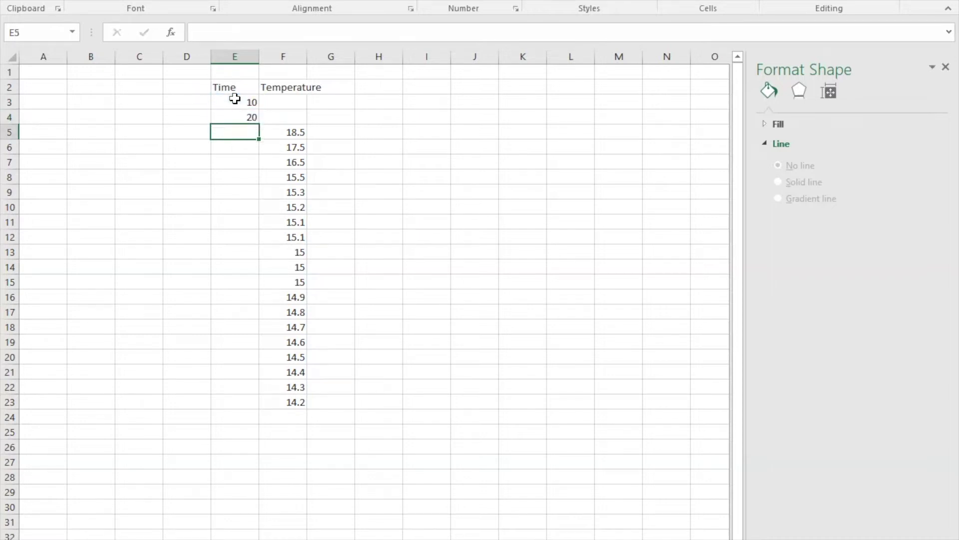
{"action": "left_click", "coordinate": [239, 116]}
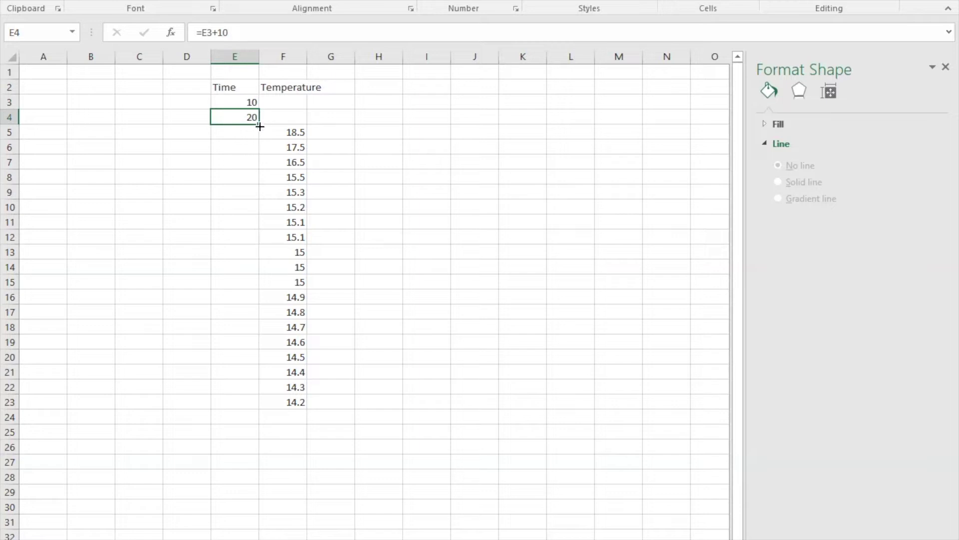
{"action": "left_click_drag", "start_coordinate": [258, 127], "coordinate": [256, 415]}
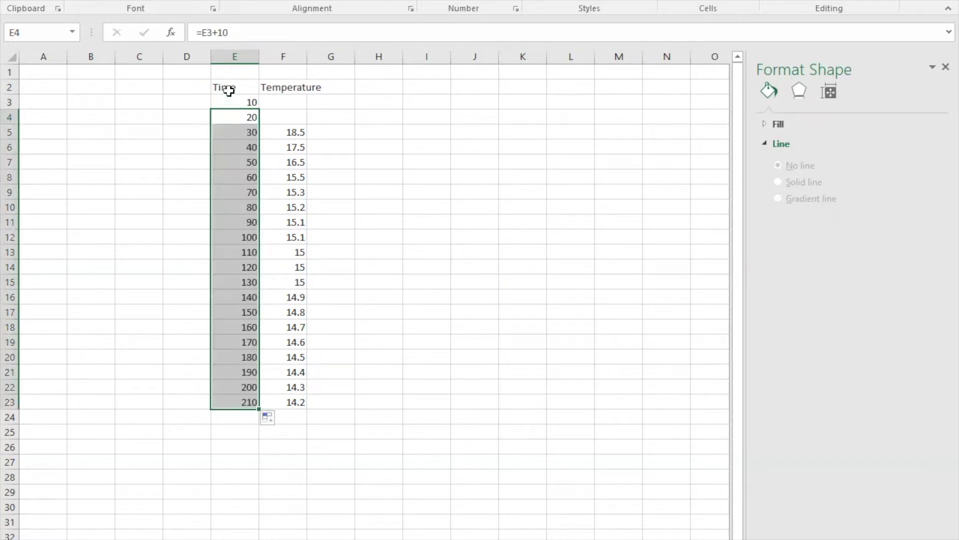
Step: Insert a markers-only scatter chart from E3:F23 and place it beside the data table
{"action": "left_click_drag", "start_coordinate": [230, 99], "coordinate": [278, 400]}
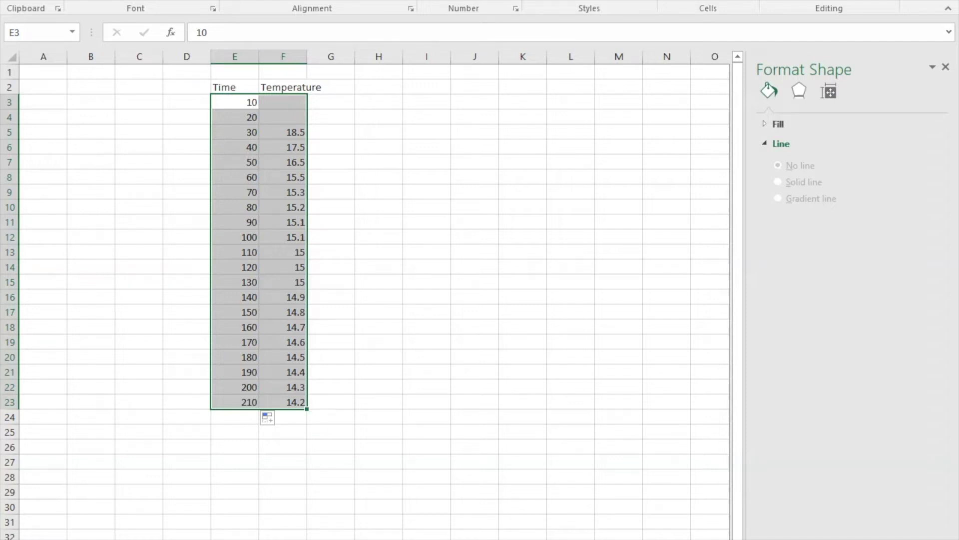
{"action": "key", "text": "alt+n"}
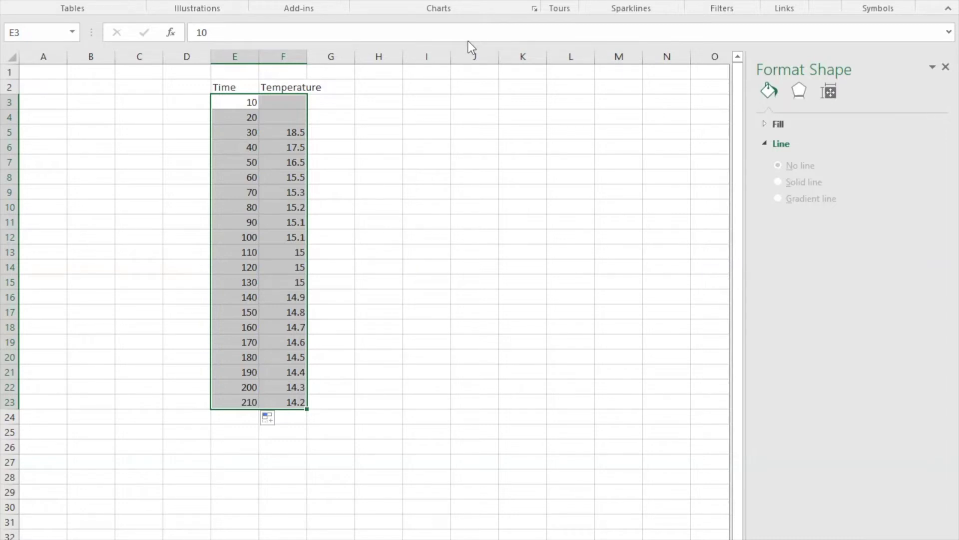
{"action": "key", "text": "d"}
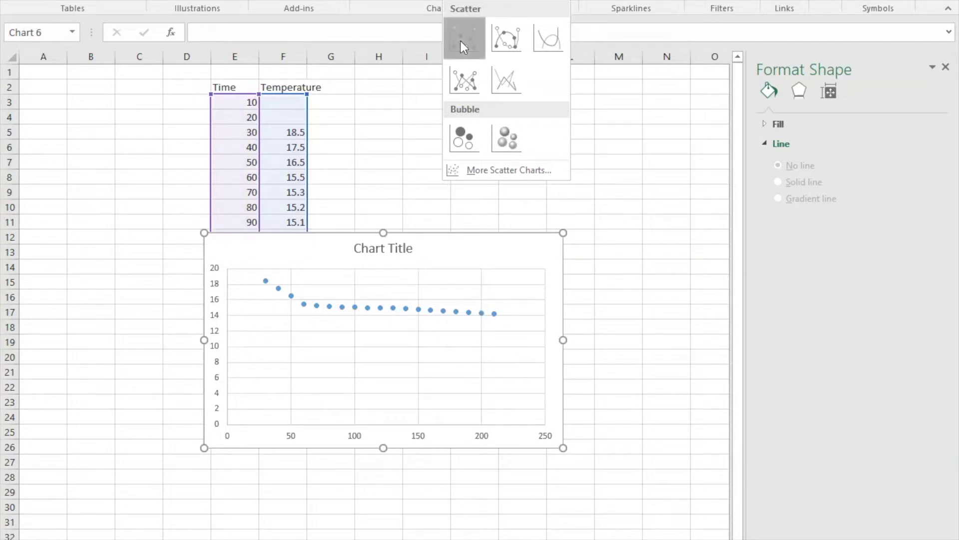
{"action": "left_click", "coordinate": [461, 41]}
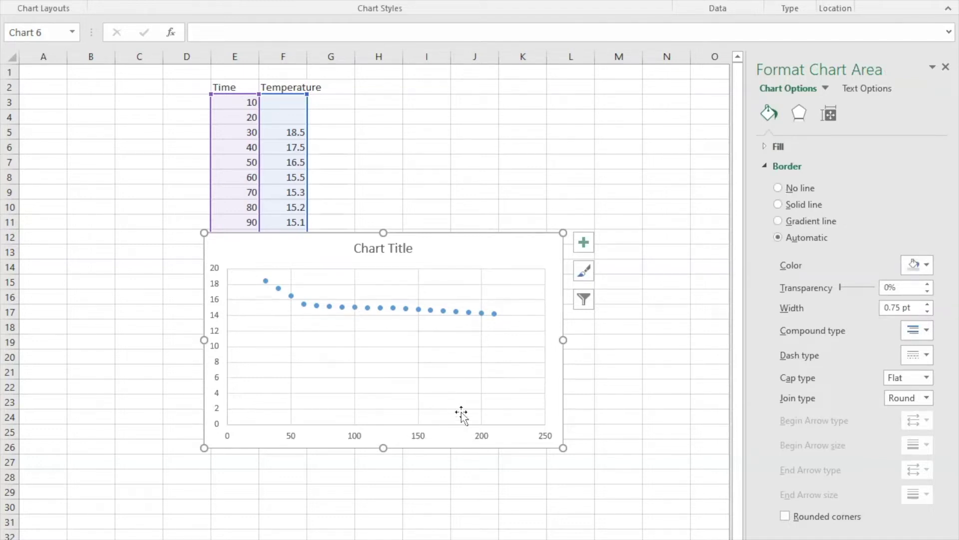
{"action": "left_click_drag", "start_coordinate": [464, 245], "coordinate": [585, 146]}
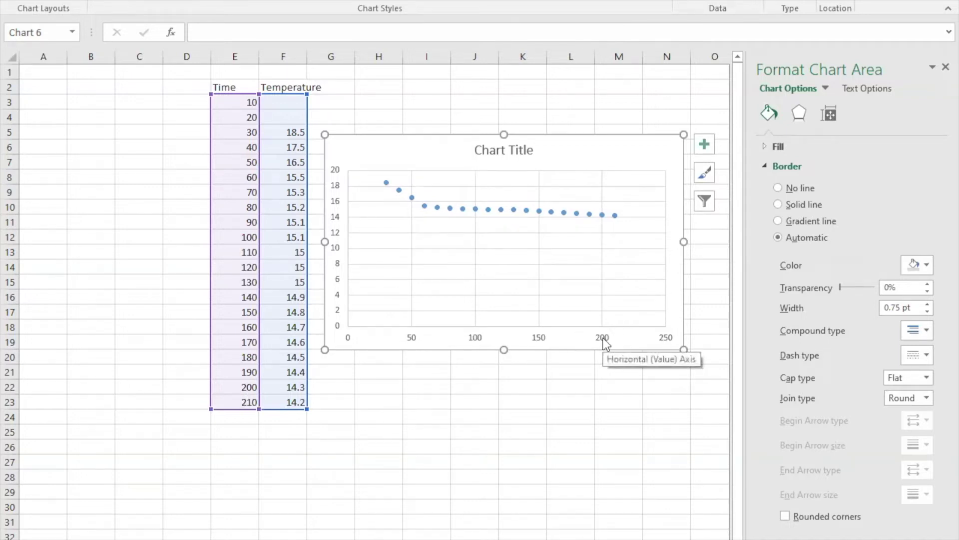
Step: Set the maximum bound of the chart's horizontal axis to 210
{"action": "left_click", "coordinate": [559, 338]}
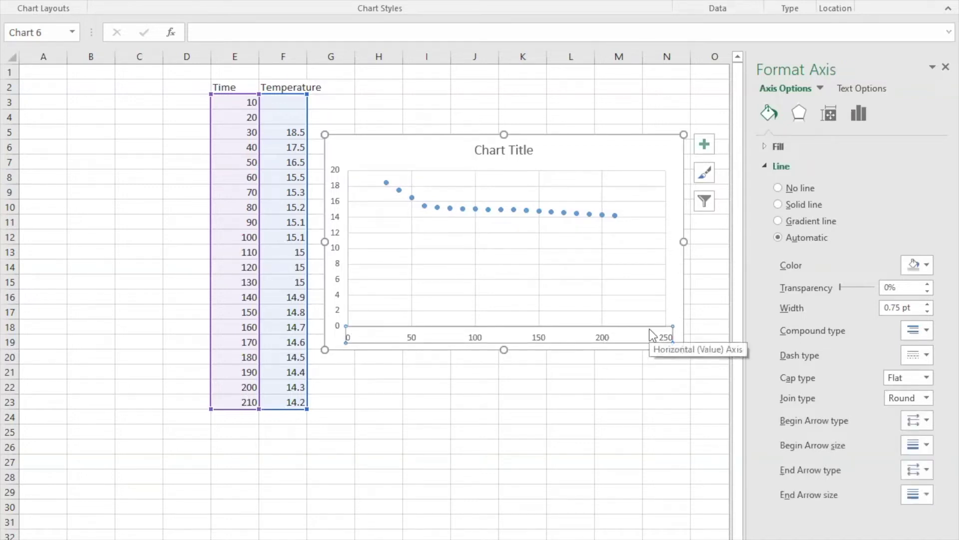
{"action": "left_click", "coordinate": [859, 114]}
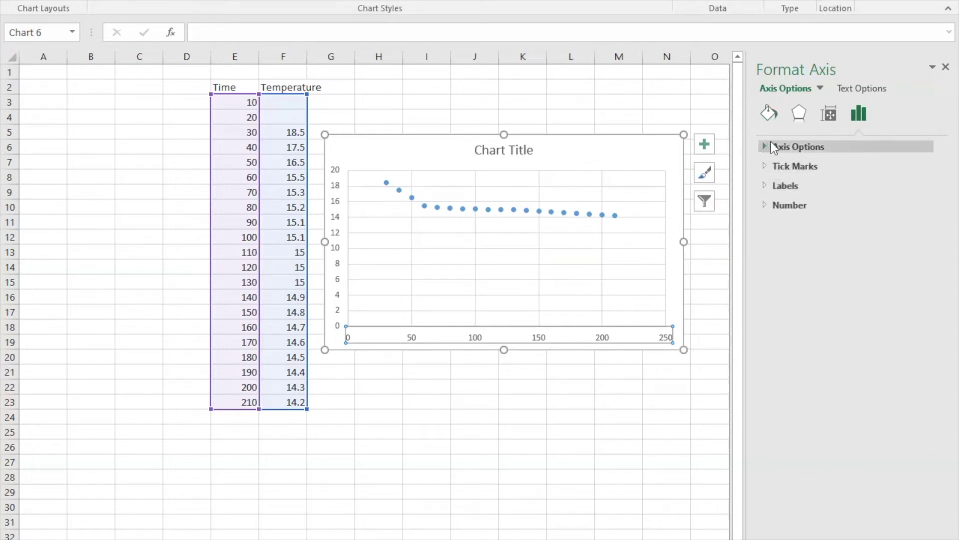
{"action": "left_click", "coordinate": [800, 147]}
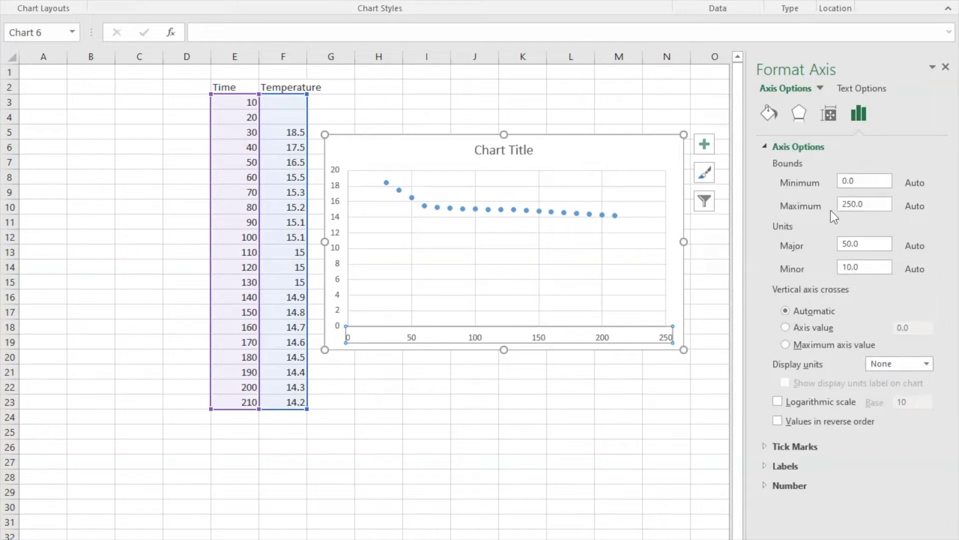
{"action": "left_click_drag", "start_coordinate": [873, 205], "coordinate": [823, 214]}
{"action": "type", "text": "210"}
{"action": "key", "text": "Return"}
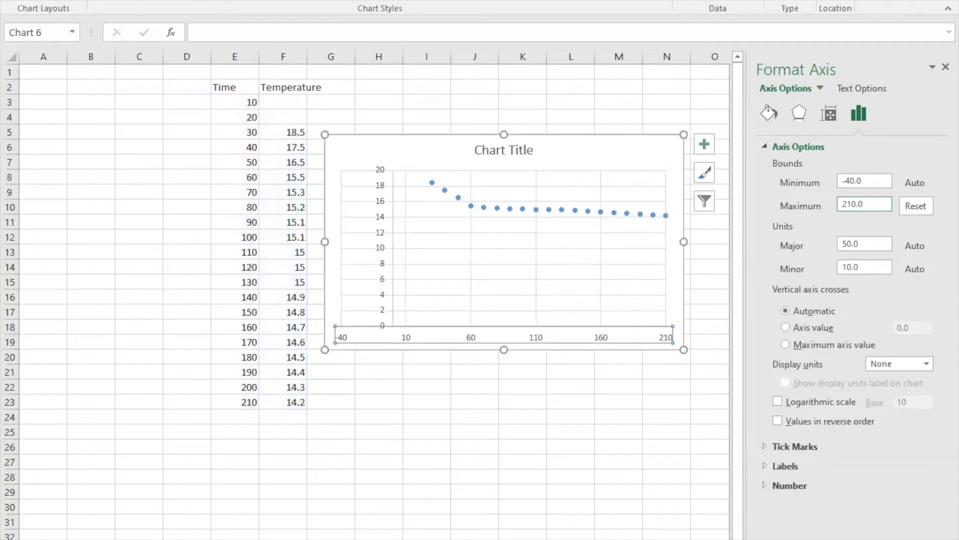
Step: Set the minimum bound of the chart's vertical axis to 14
{"action": "left_click", "coordinate": [382, 249]}
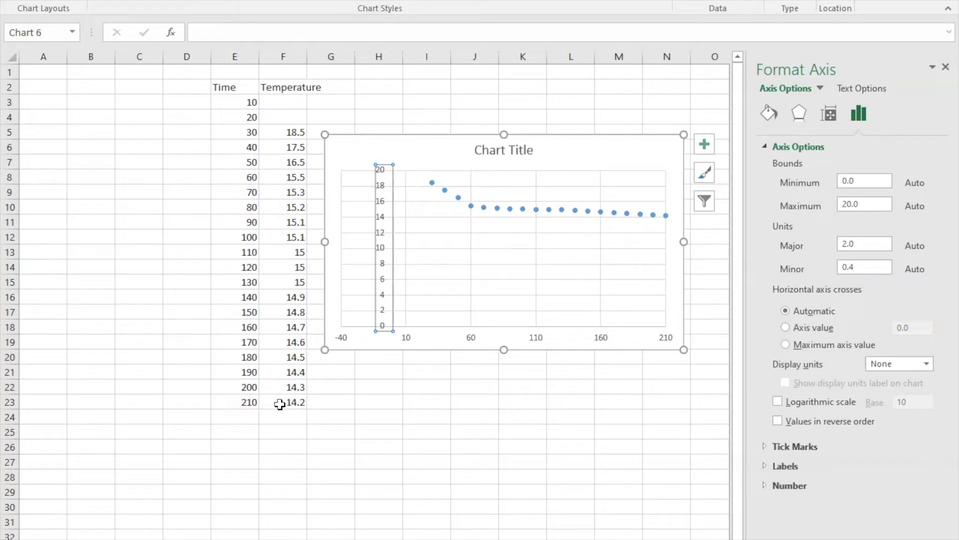
{"action": "left_click", "coordinate": [866, 180]}
{"action": "type", "text": "14"}
{"action": "key", "text": "Return"}
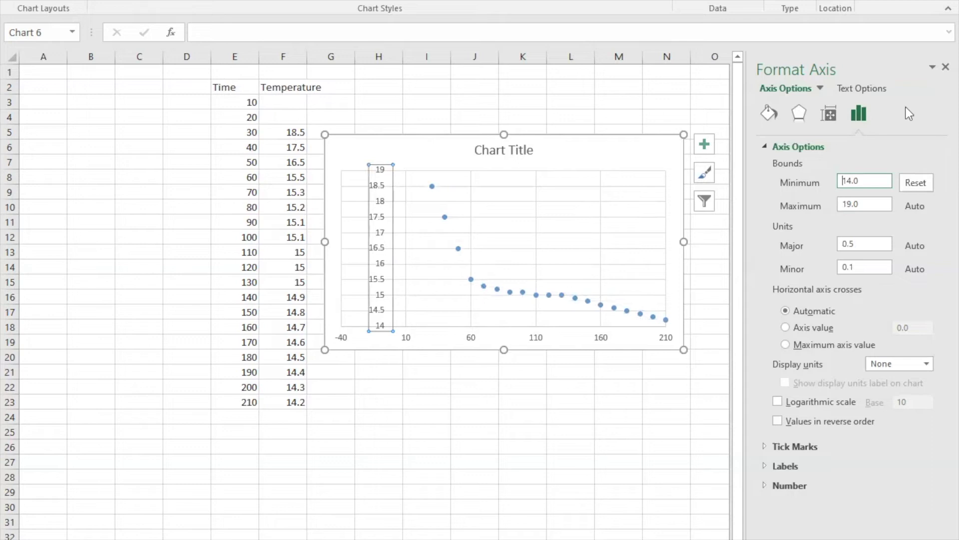
Step: Enlarge the chart to span about columns B to N down to row 26, and title it "My Name of my Graph"
{"action": "left_click_drag", "start_coordinate": [447, 145], "coordinate": [145, 121]}
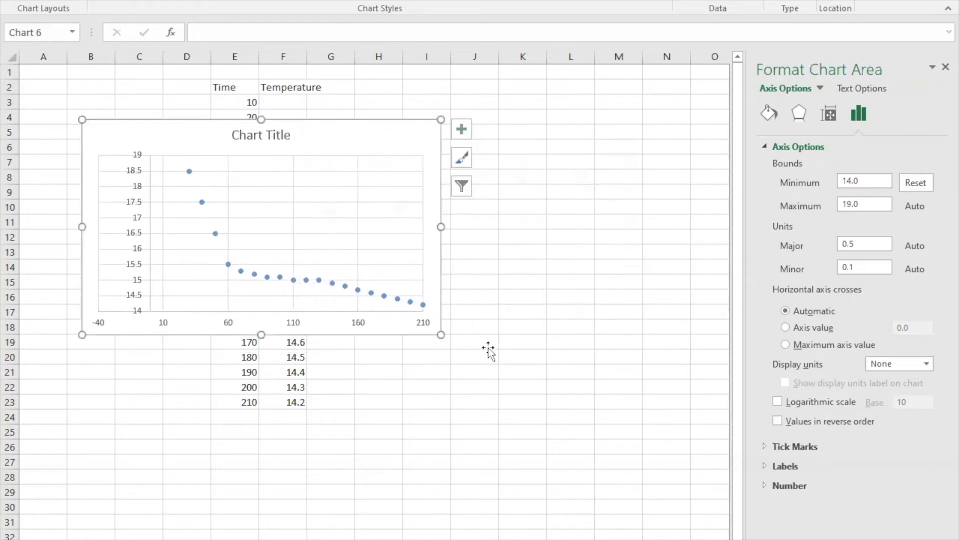
{"action": "left_click_drag", "start_coordinate": [440, 335], "coordinate": [649, 444]}
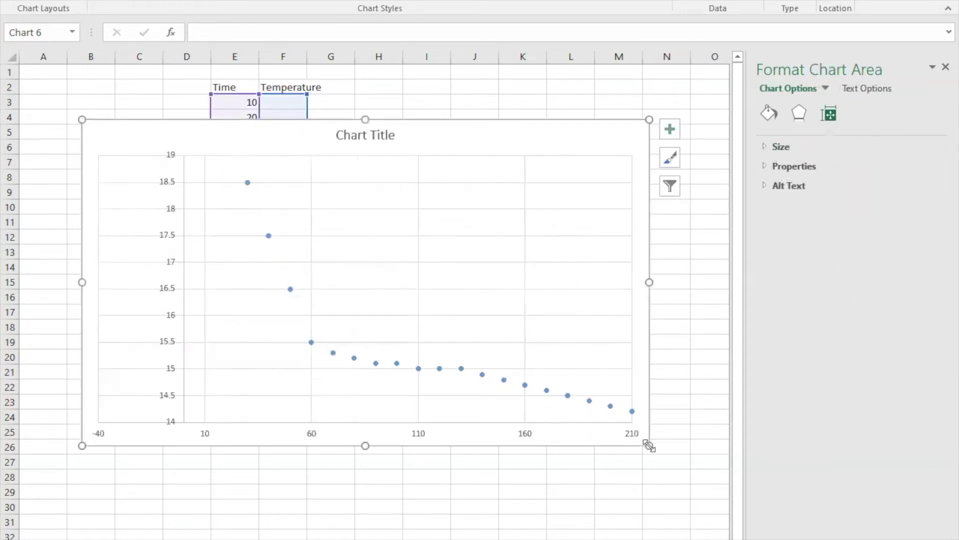
{"action": "left_click", "coordinate": [369, 133]}
{"action": "triple_click", "coordinate": [369, 134]}
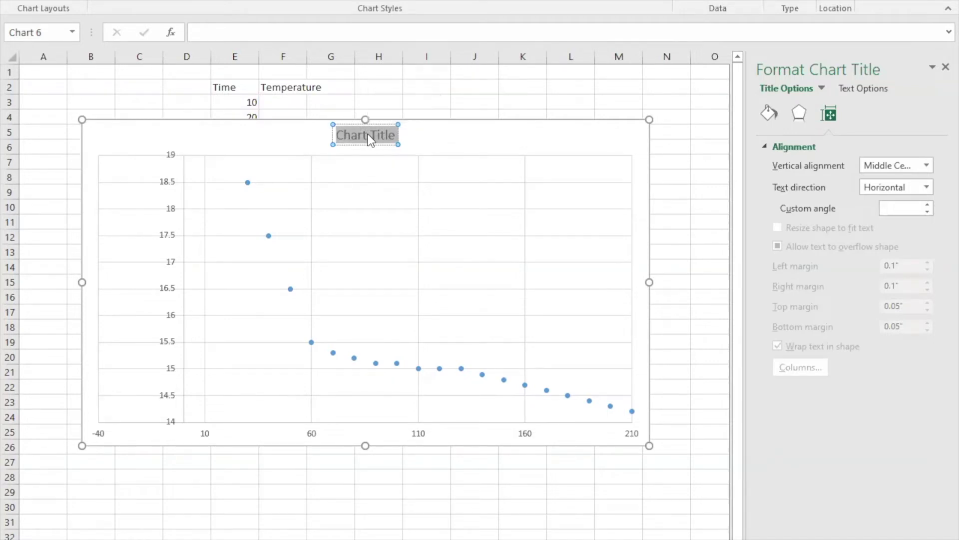
{"action": "type", "text": "My Name o"}
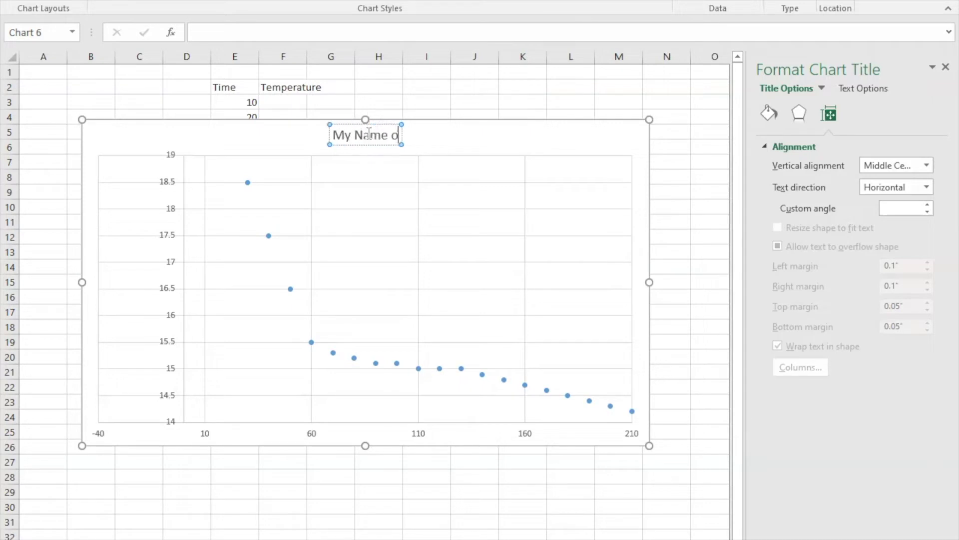
{"action": "type", "text": "f my Graph"}
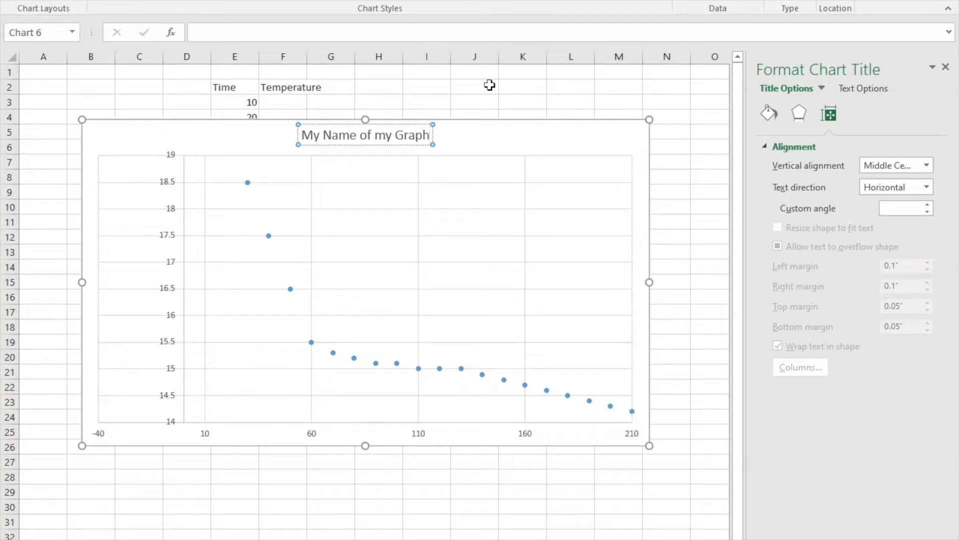
{"action": "left_click", "coordinate": [490, 85]}
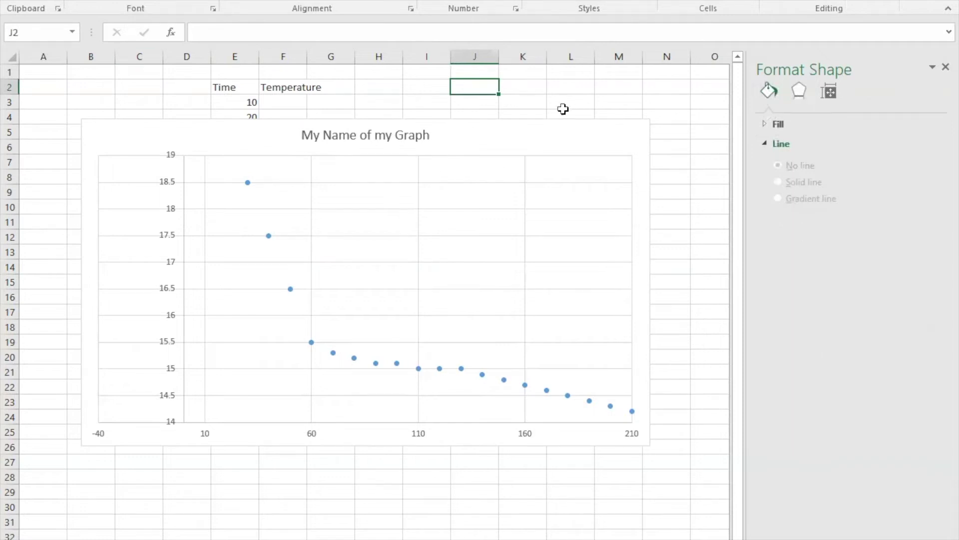
Step: Add a primary horizontal axis title to the chart reading "Time (min)"
{"action": "left_click", "coordinate": [385, 125]}
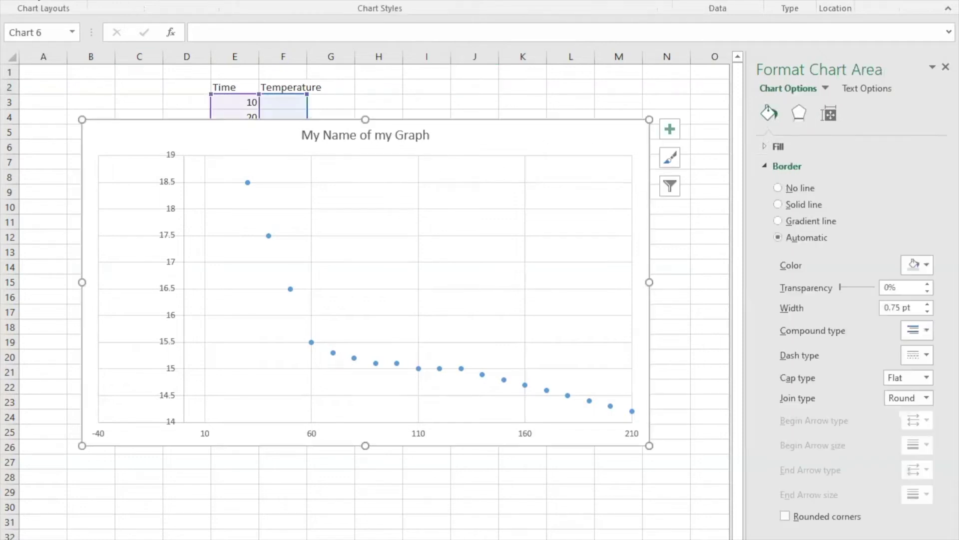
{"action": "left_click", "coordinate": [20, 2]}
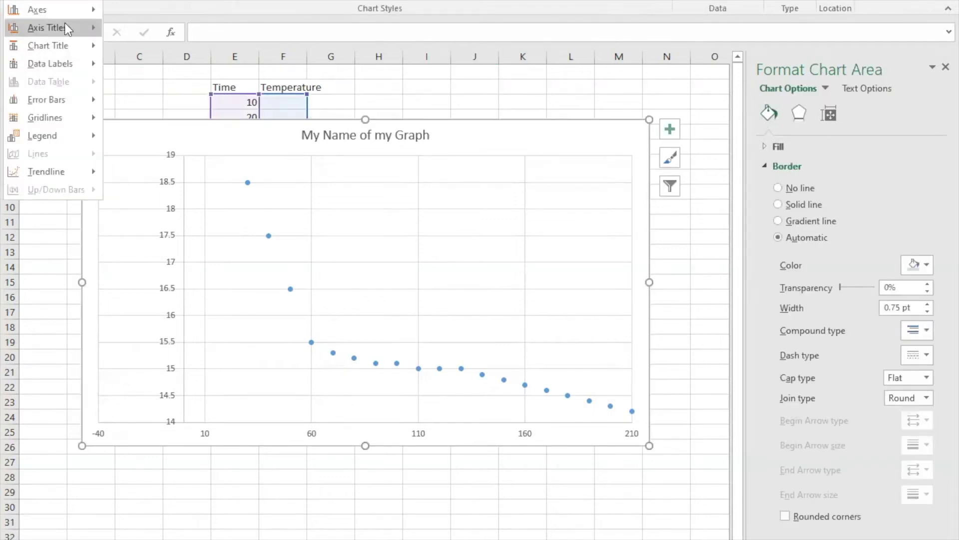
{"action": "mouse_move", "coordinate": [65, 25]}
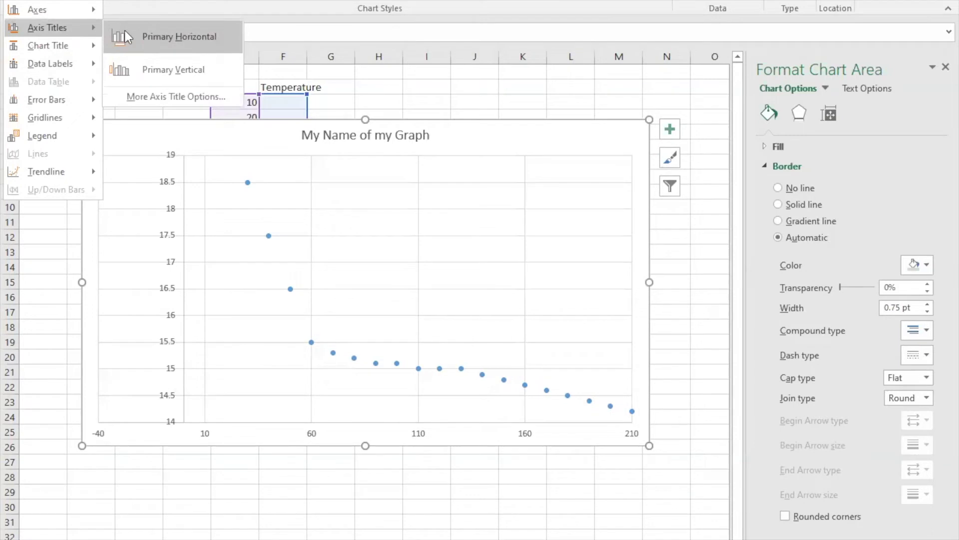
{"action": "left_click", "coordinate": [160, 38]}
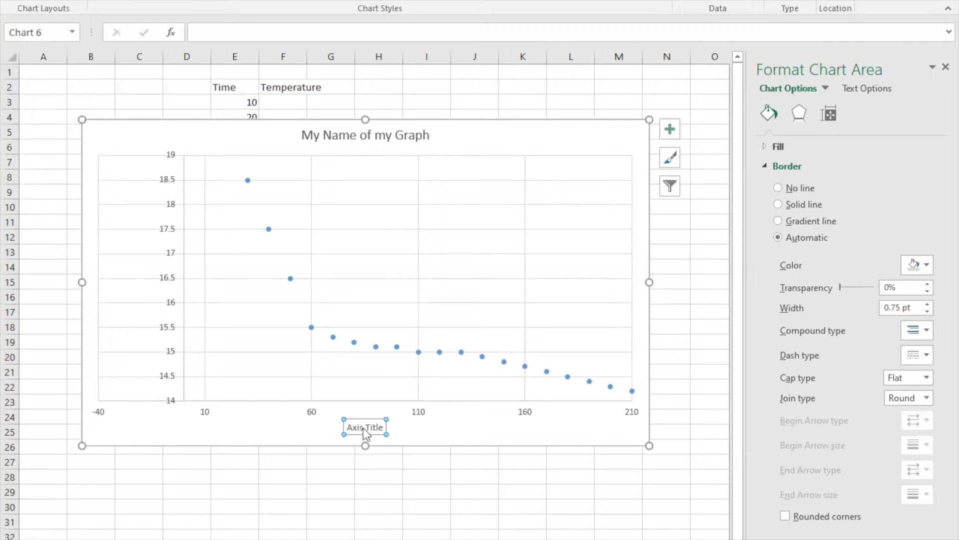
{"action": "triple_click", "coordinate": [377, 431]}
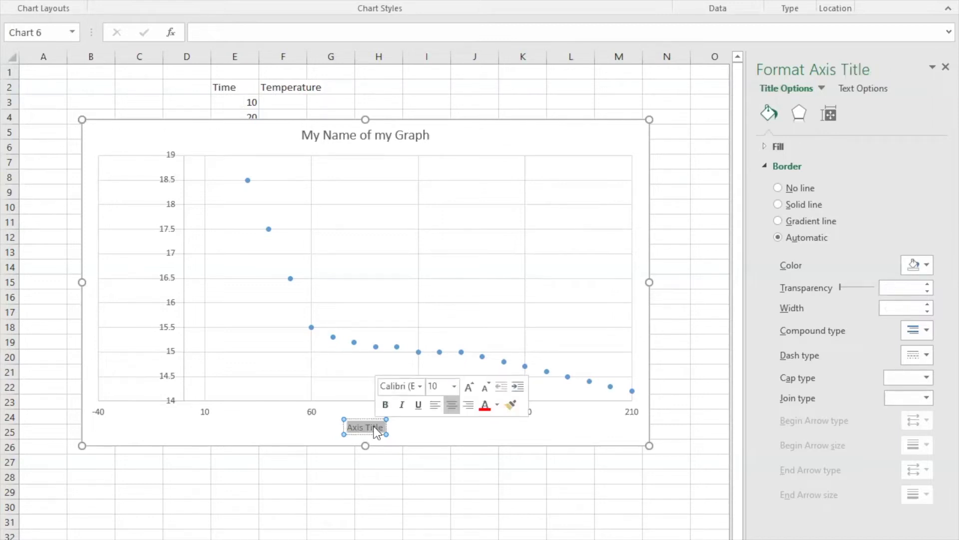
{"action": "type", "text": "Time (in"}
{"action": "type", "text": "in)"}
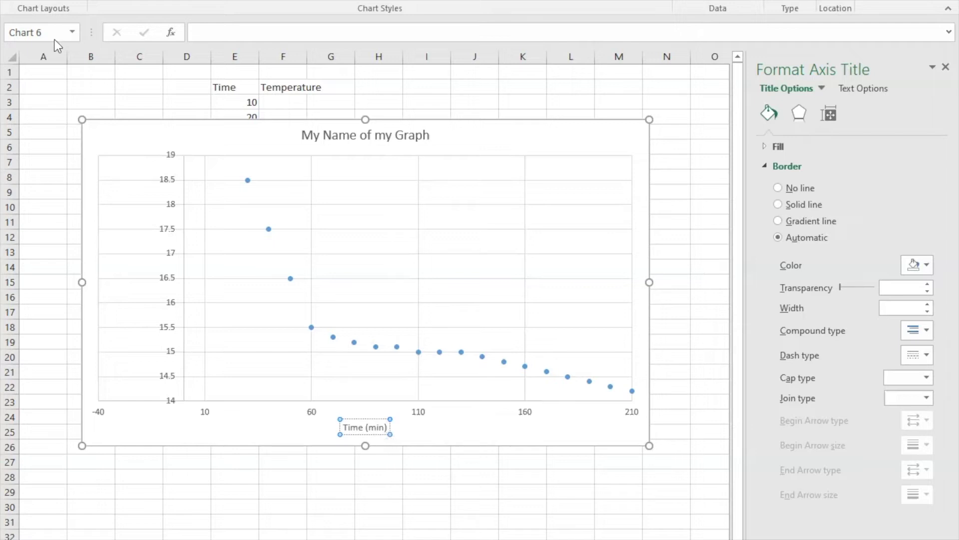
Step: Add a primary vertical axis title to the chart reading "Temperature (C)"
{"action": "left_click", "coordinate": [59, 3]}
{"action": "mouse_move", "coordinate": [86, 27]}
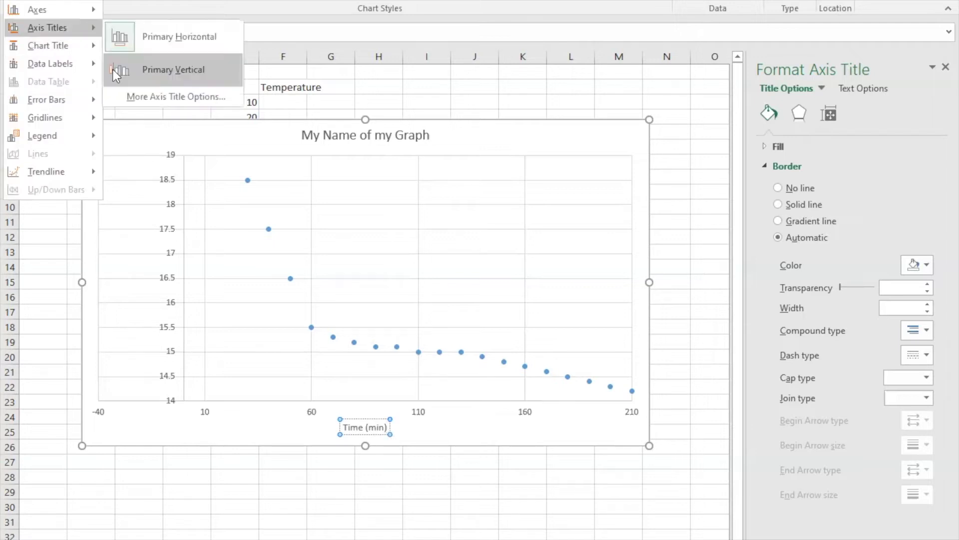
{"action": "left_click", "coordinate": [113, 70]}
{"action": "triple_click", "coordinate": [102, 282]}
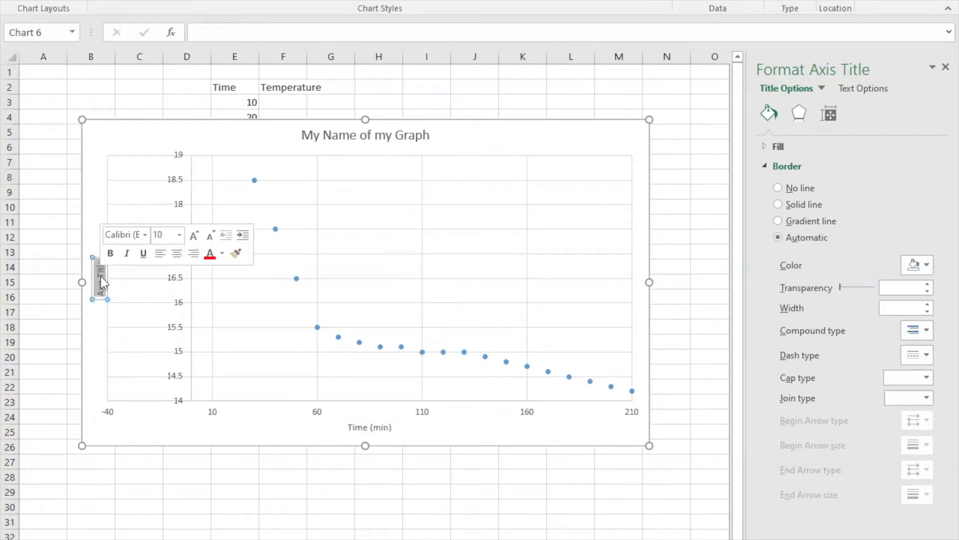
{"action": "type", "text": "Temperature (C"}
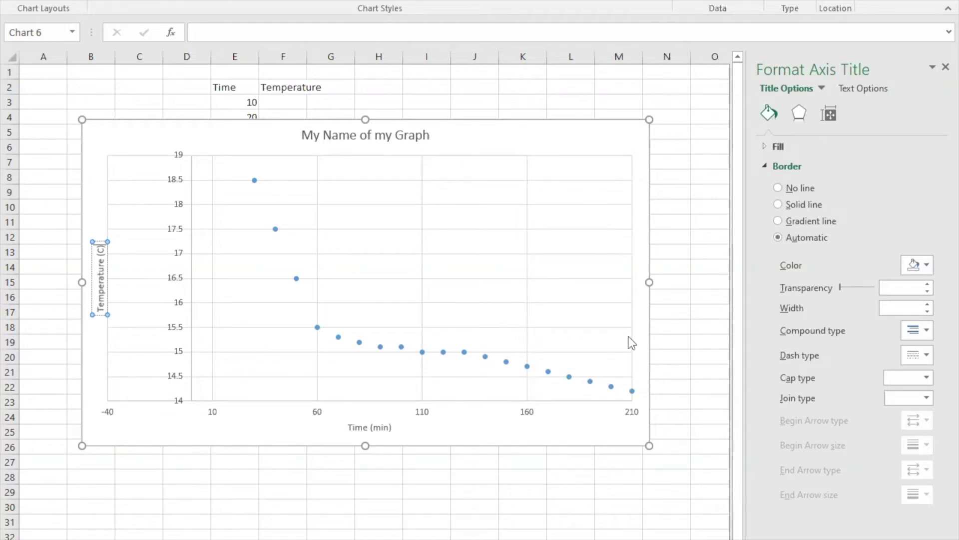
Step: Move the chart below the data table so that it starts at about row 27
{"action": "mouse_move", "coordinate": [423, 356]}
{"action": "mouse_move", "coordinate": [361, 351]}
{"action": "left_click", "coordinate": [423, 352]}
{"action": "left_click", "coordinate": [414, 389]}
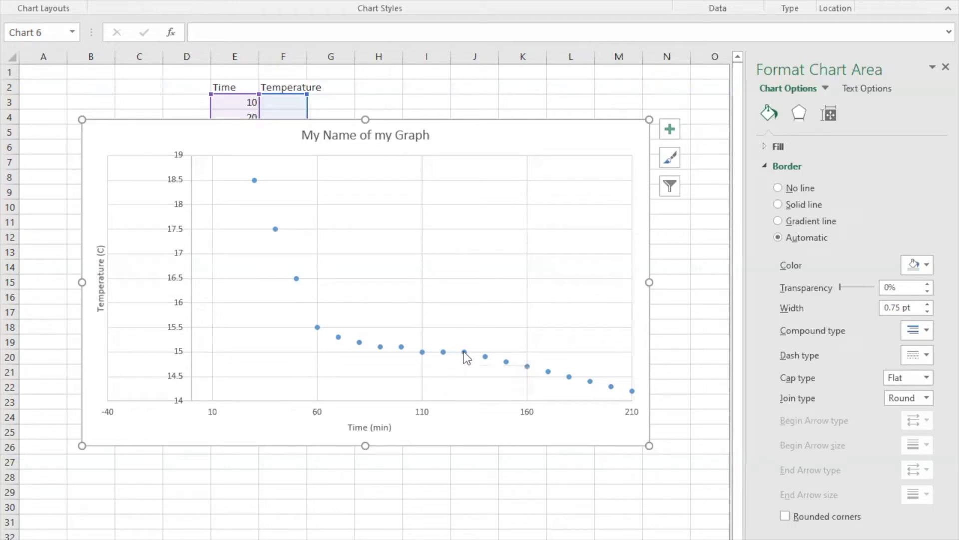
{"action": "left_click_drag", "start_coordinate": [463, 133], "coordinate": [525, 464]}
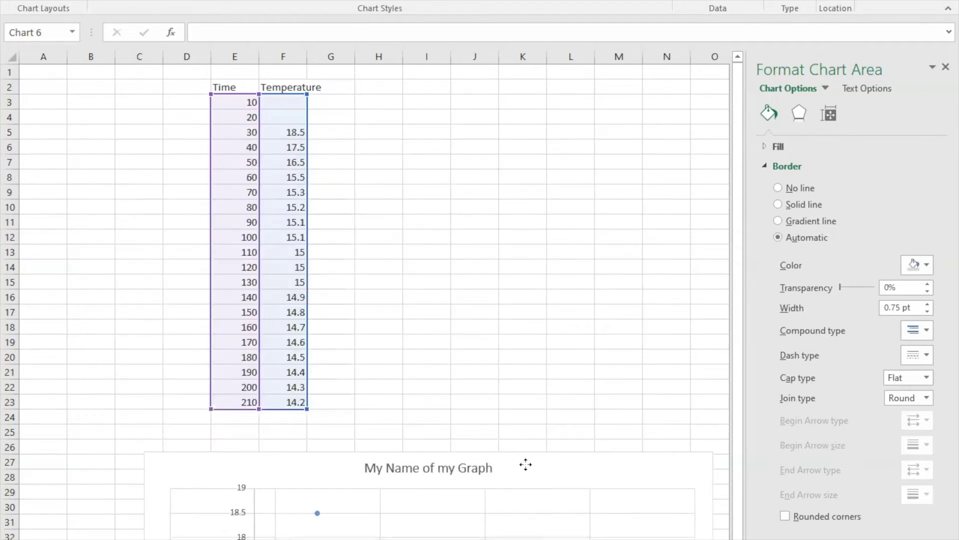
Step: Examine the rows for times 110 to 130 and select their temperature readings in F13:F15
{"action": "left_click", "coordinate": [248, 251]}
{"action": "left_click", "coordinate": [244, 270]}
{"action": "left_click", "coordinate": [246, 281]}
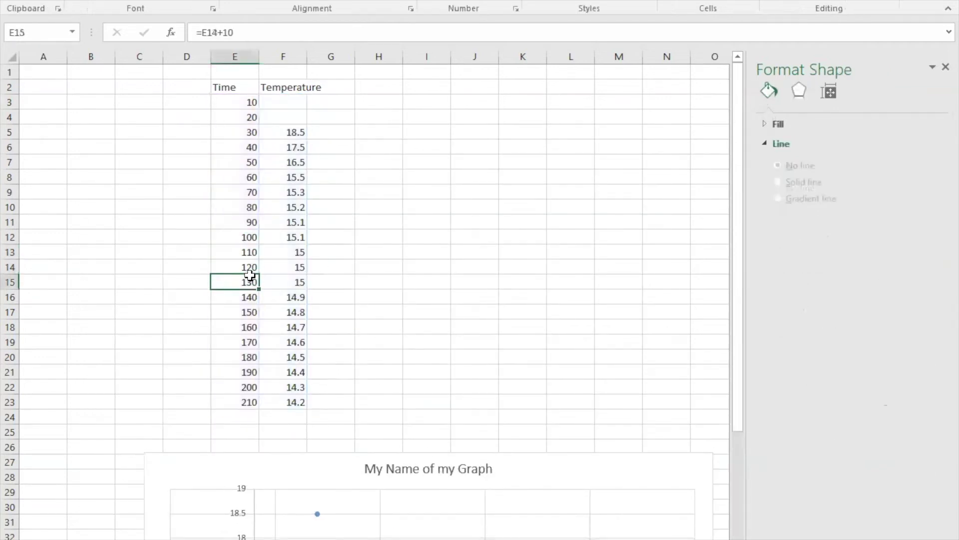
{"action": "left_click_drag", "start_coordinate": [285, 252], "coordinate": [288, 281]}
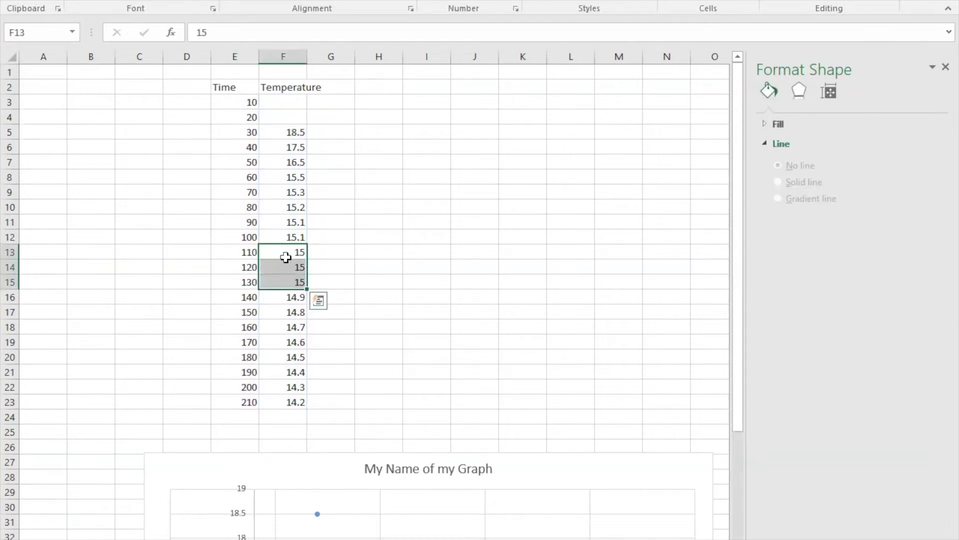
Step: Copy the temperature readings in F13:F15 into G13:G15
{"action": "key", "text": "ctrl+q"}
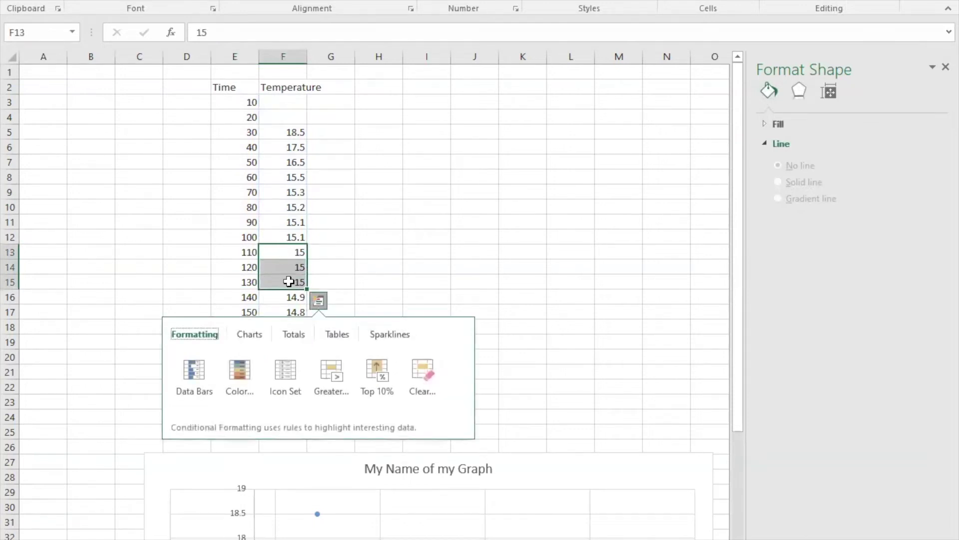
{"action": "left_click", "coordinate": [367, 221]}
{"action": "left_click_drag", "start_coordinate": [289, 251], "coordinate": [293, 286]}
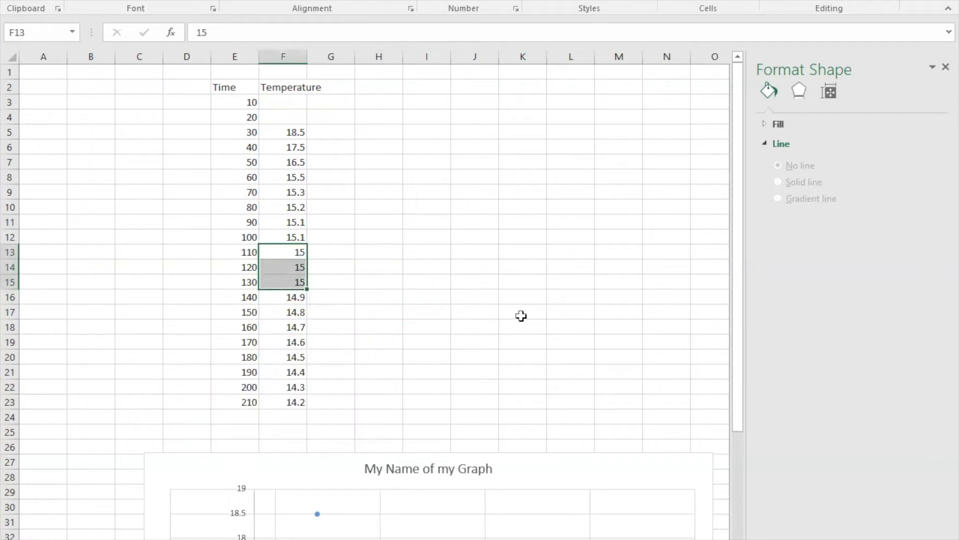
{"action": "key", "text": "ctrl+c"}
{"action": "left_click", "coordinate": [340, 251]}
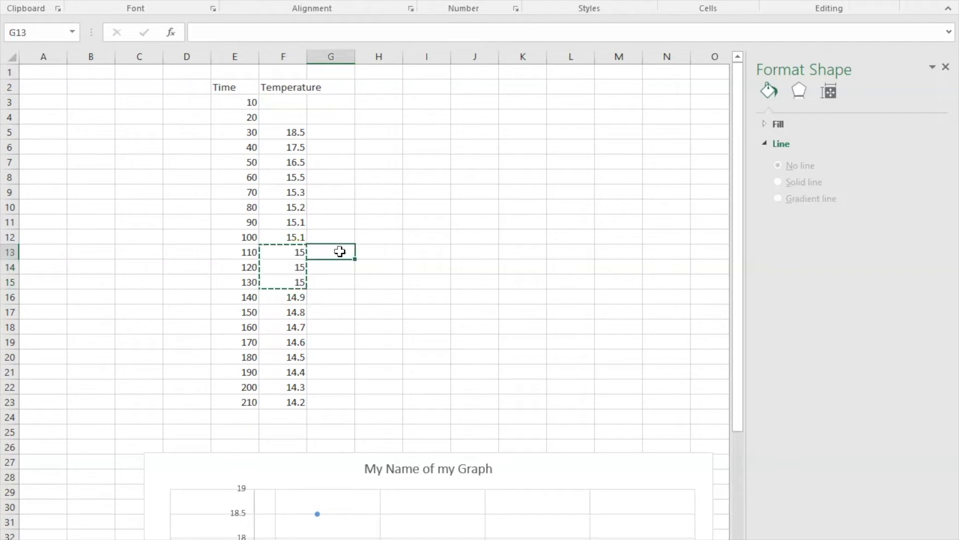
{"action": "key", "text": "ctrl+v"}
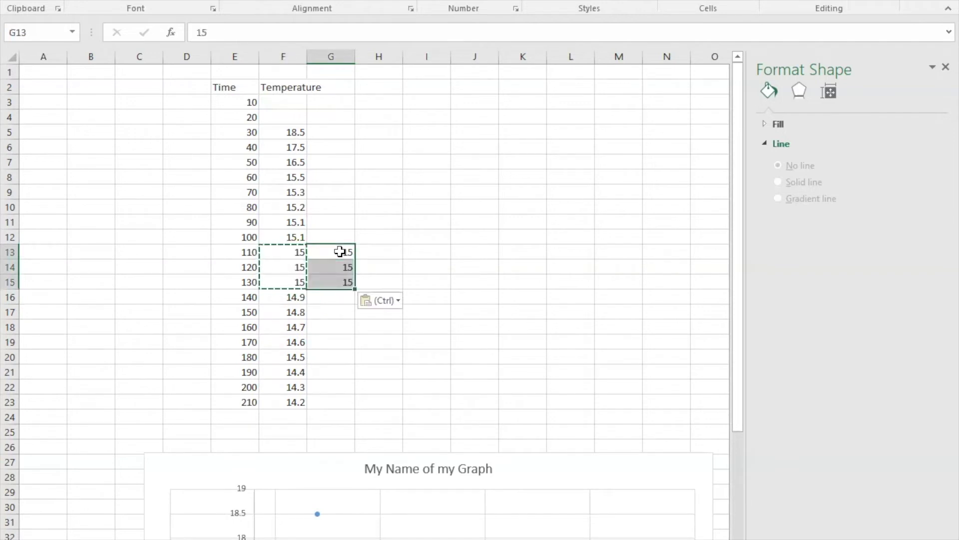
Step: Enter the column heading "plateau" in cell G2
{"action": "left_click", "coordinate": [338, 89]}
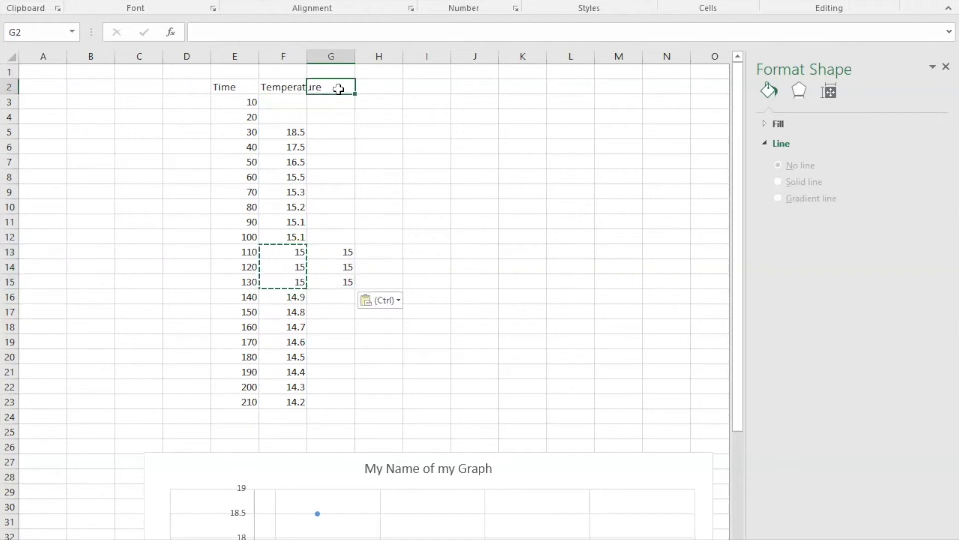
{"action": "type", "text": "plateau"}
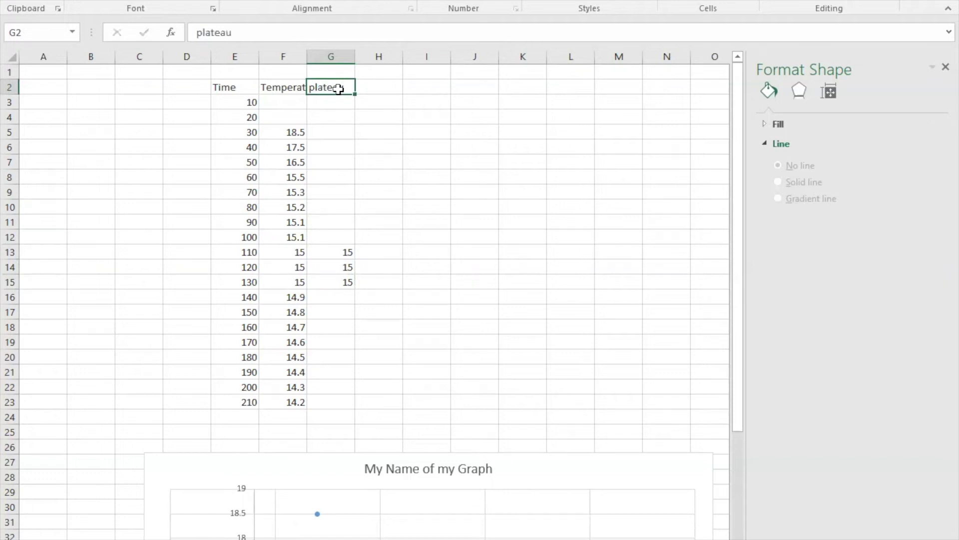
{"action": "key", "text": "Return"}
Step: Delete the existing chart and insert a new scatter chart from the time, temperature and plateau data in E2:G23
{"action": "left_click", "coordinate": [293, 476]}
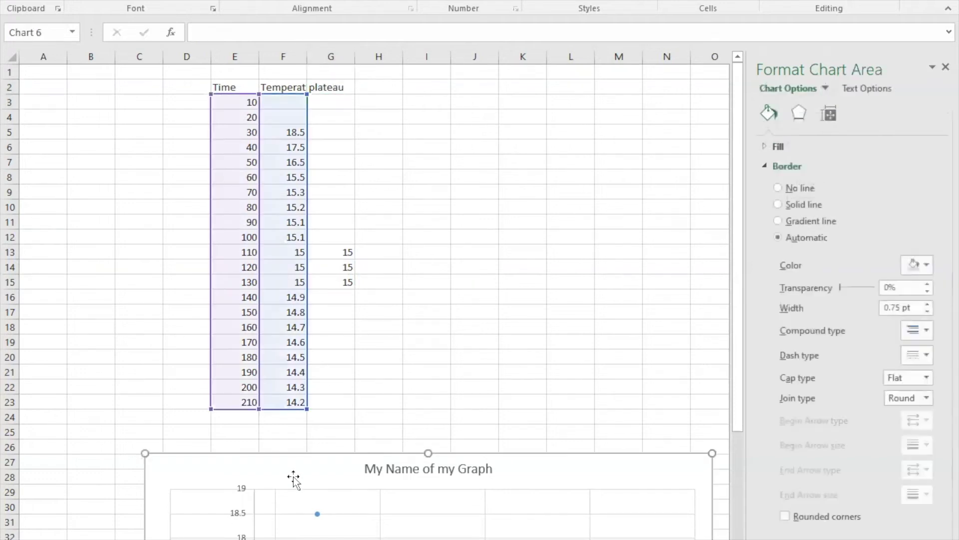
{"action": "key", "text": "Delete"}
{"action": "left_click_drag", "start_coordinate": [218, 90], "coordinate": [334, 403]}
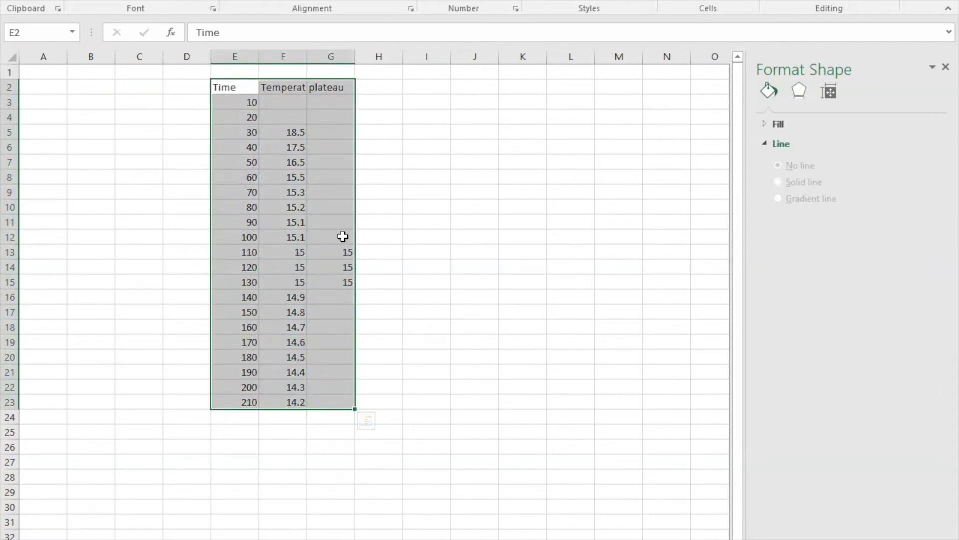
{"action": "left_click", "coordinate": [134, 1]}
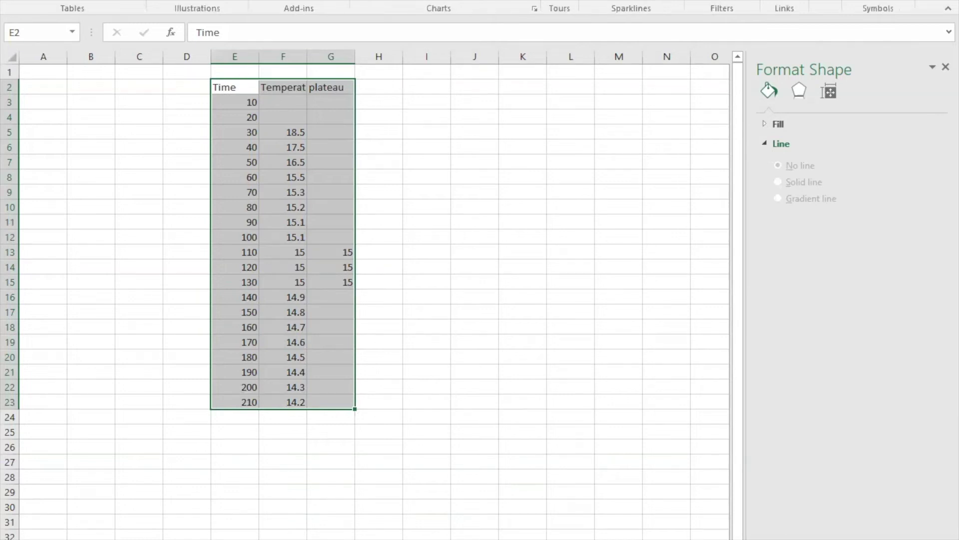
{"action": "left_click", "coordinate": [460, 1]}
{"action": "left_click", "coordinate": [460, 38]}
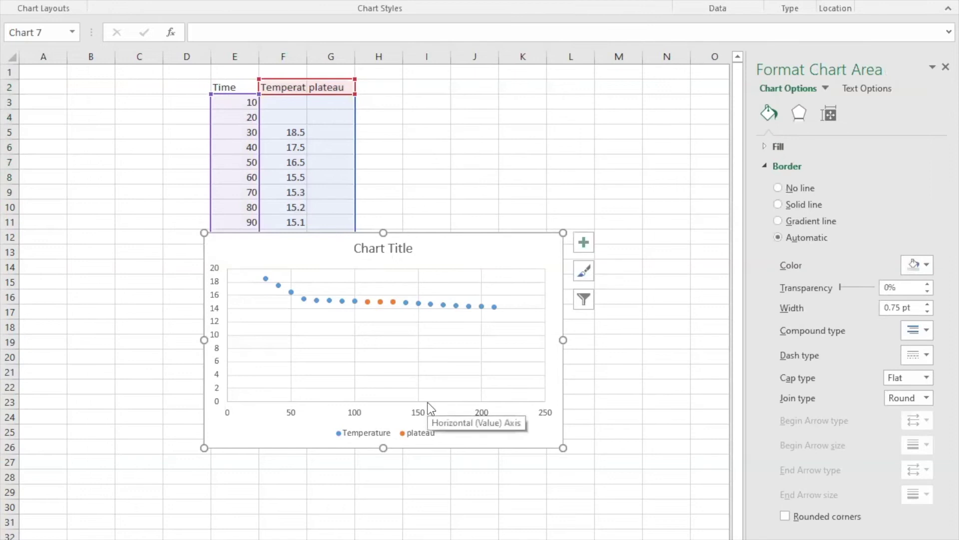
Step: Move the new chart clear of the data table so that it starts at about cell H18
{"action": "left_click", "coordinate": [380, 301]}
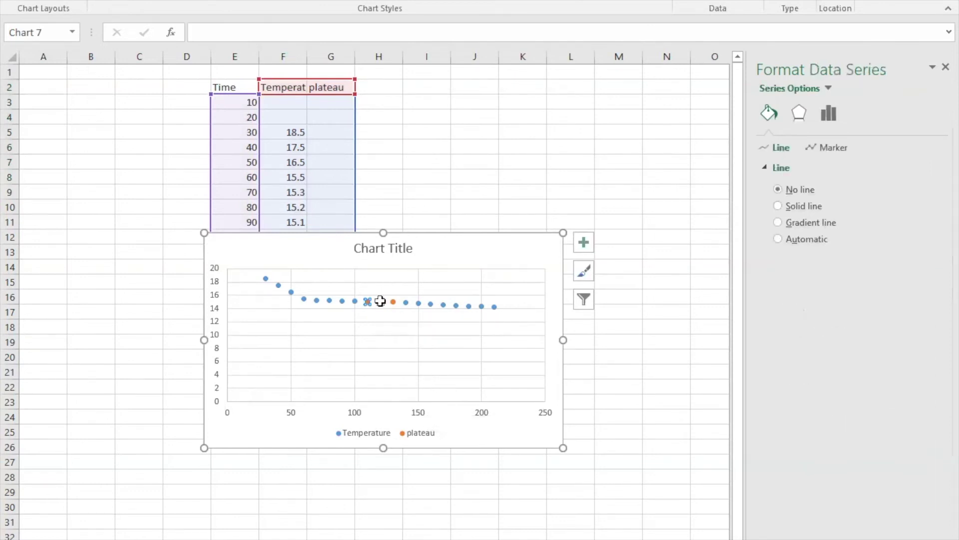
{"action": "left_click", "coordinate": [413, 238]}
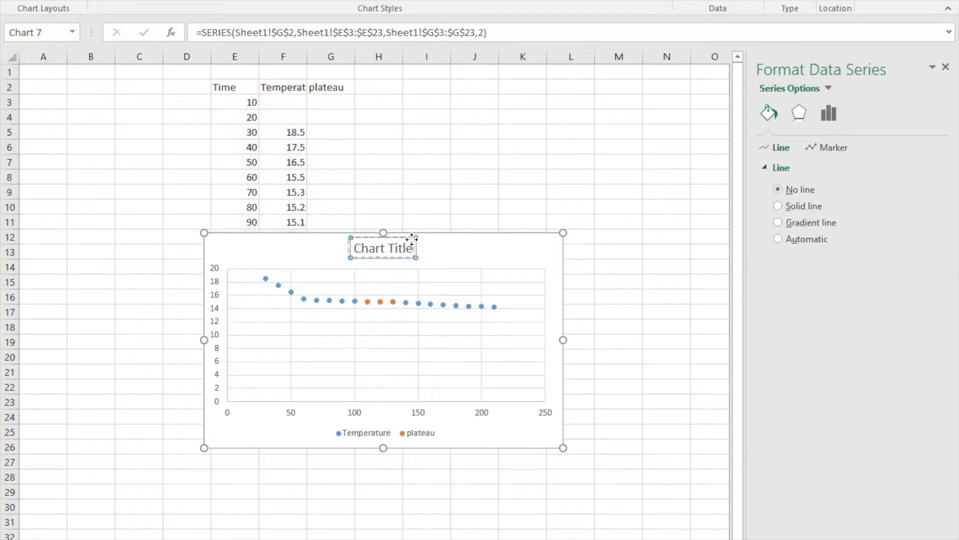
{"action": "left_click_drag", "start_coordinate": [455, 244], "coordinate": [604, 341]}
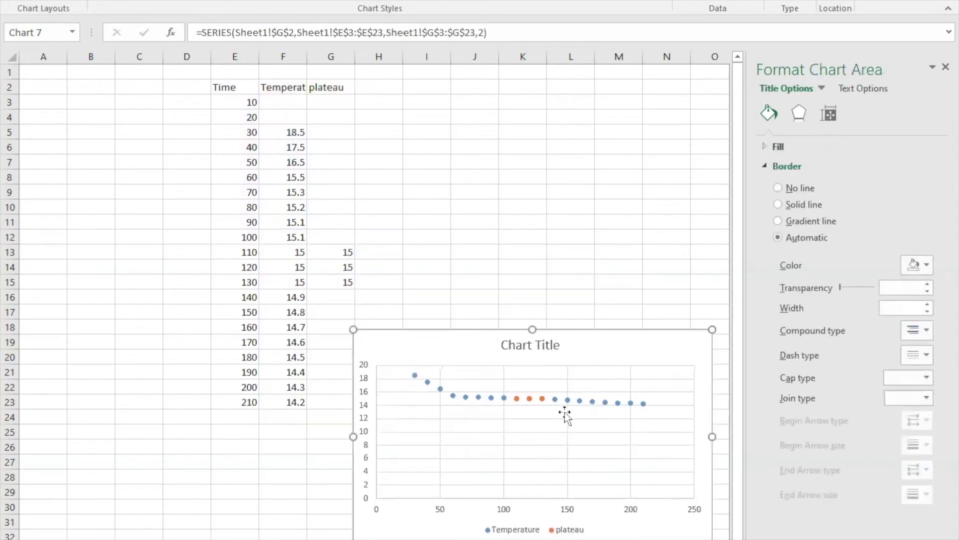
Step: Check the source ranges of the chart's two series and add a linear trendline to the plateau series
{"action": "left_click", "coordinate": [530, 399]}
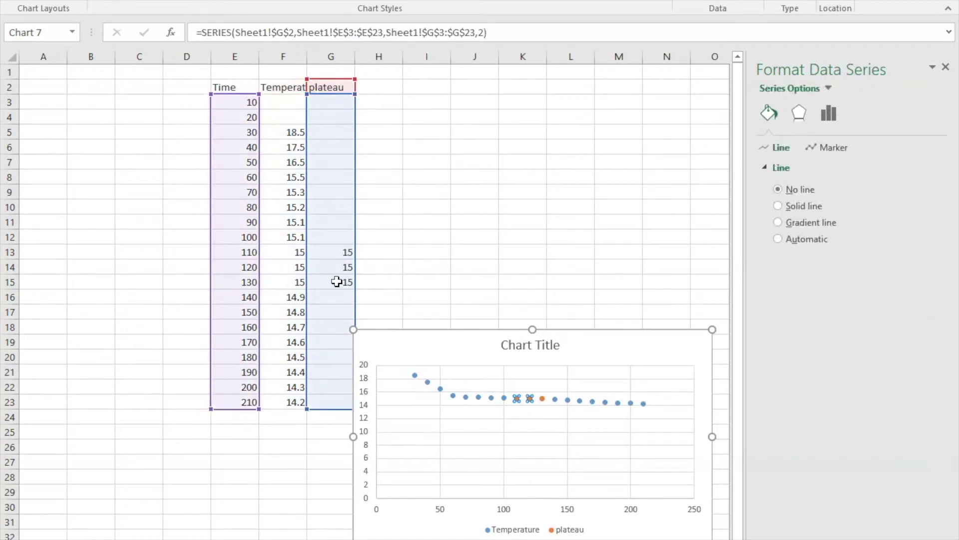
{"action": "left_click", "coordinate": [439, 387]}
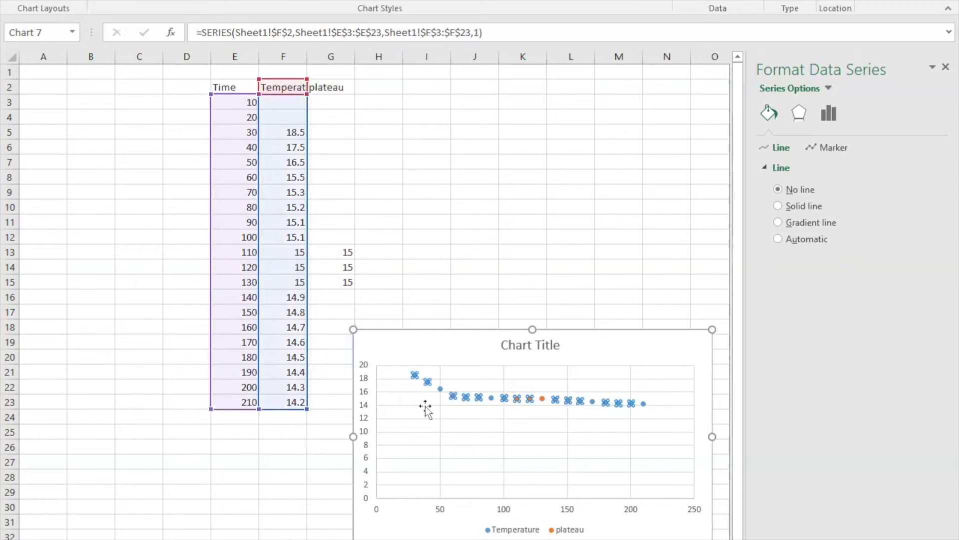
{"action": "left_click", "coordinate": [543, 399]}
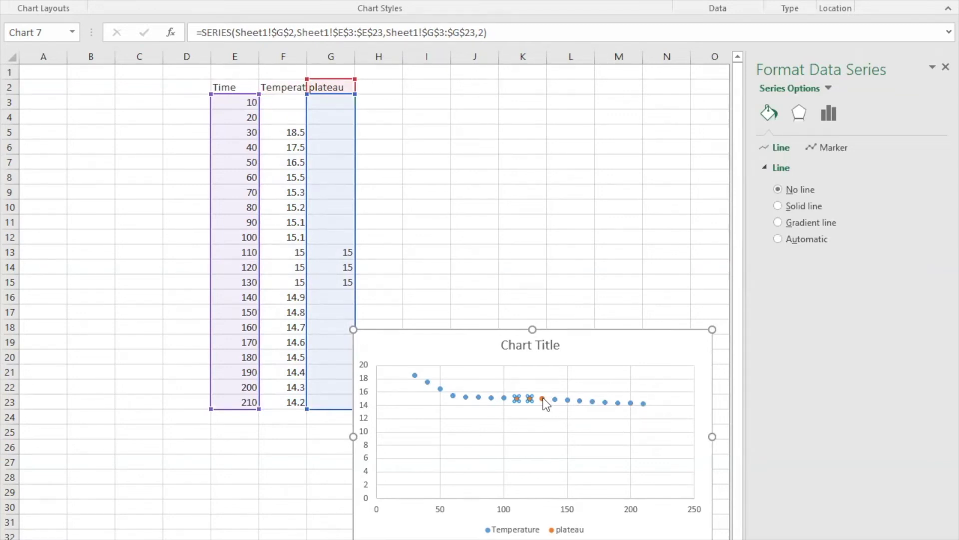
{"action": "right_click", "coordinate": [546, 403]}
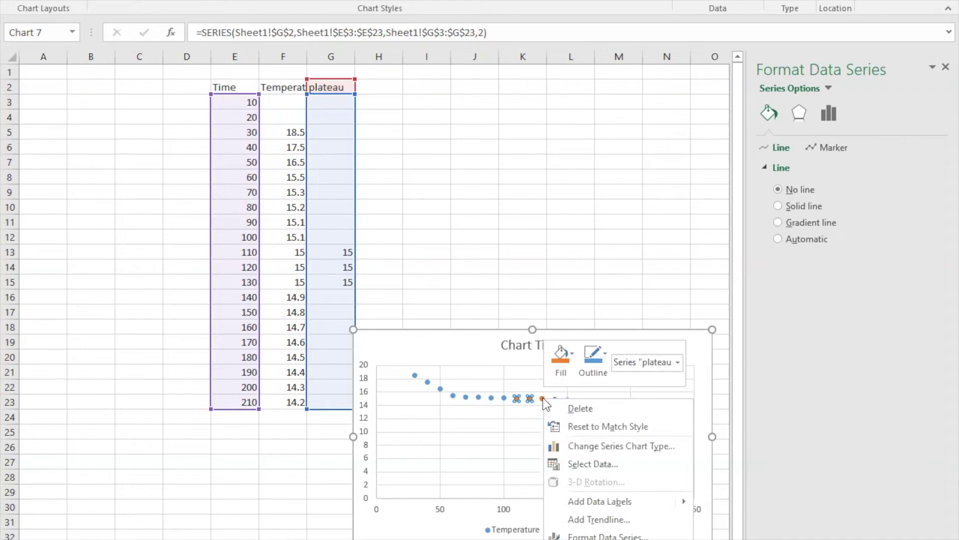
{"action": "left_click", "coordinate": [577, 520]}
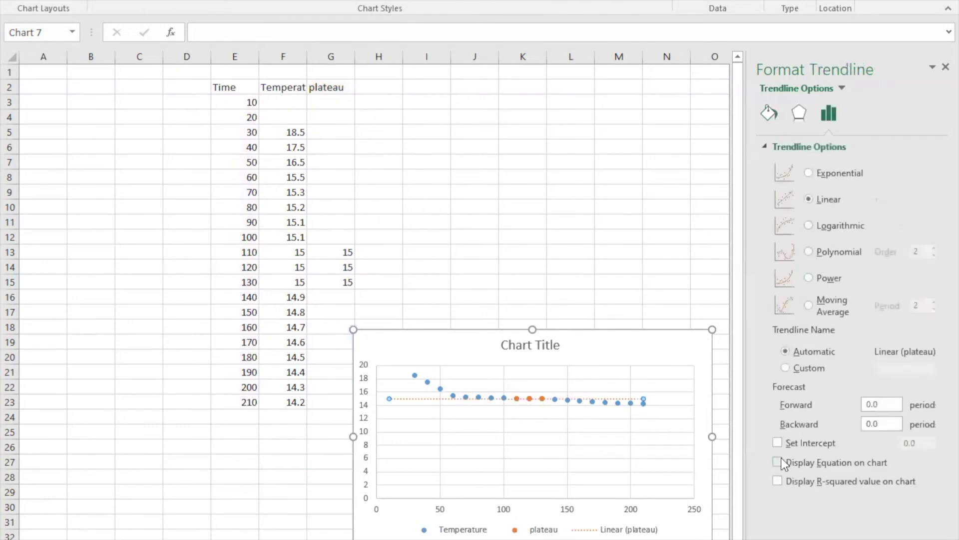
Step: Display the trendline's equation and R-squared value on the chart and move their label above the data points
{"action": "left_click", "coordinate": [778, 464]}
{"action": "left_click", "coordinate": [778, 480]}
{"action": "left_click", "coordinate": [620, 393]}
{"action": "left_click_drag", "start_coordinate": [621, 390], "coordinate": [622, 361]}
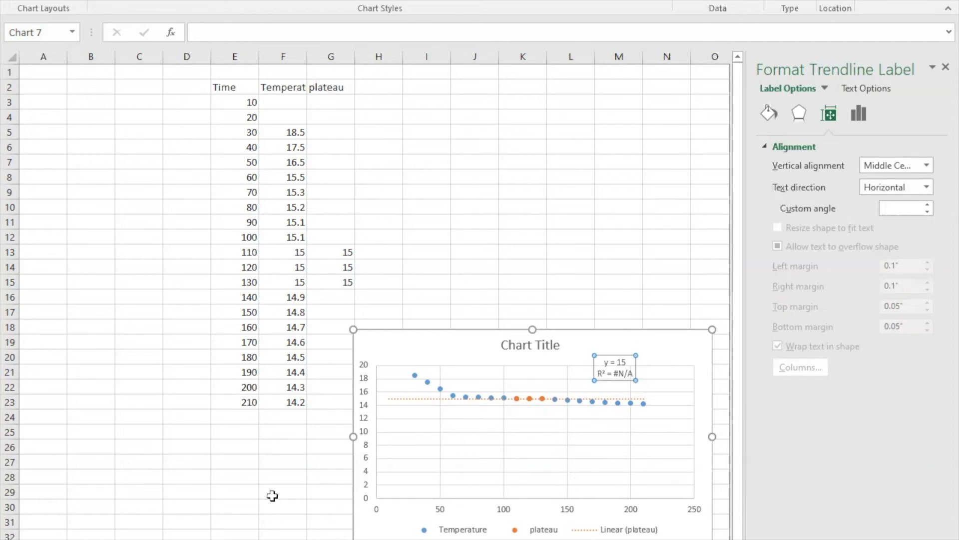
Step: Enter the line equation "y=15x + 0" in cell I34 below the chart
{"action": "scroll", "coordinate": [272, 495], "scroll_direction": "down", "scroll_amount": 1}
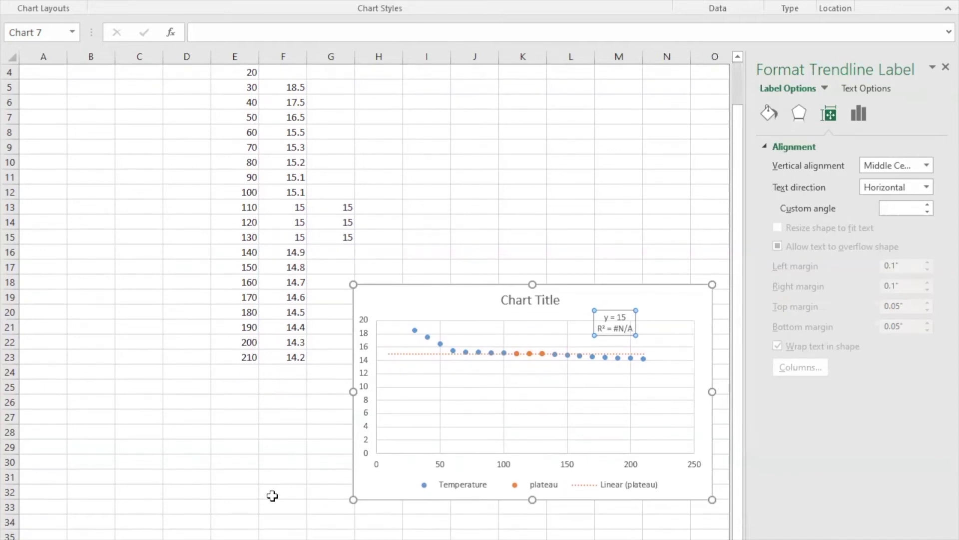
{"action": "scroll", "coordinate": [272, 495], "scroll_direction": "down", "scroll_amount": 1}
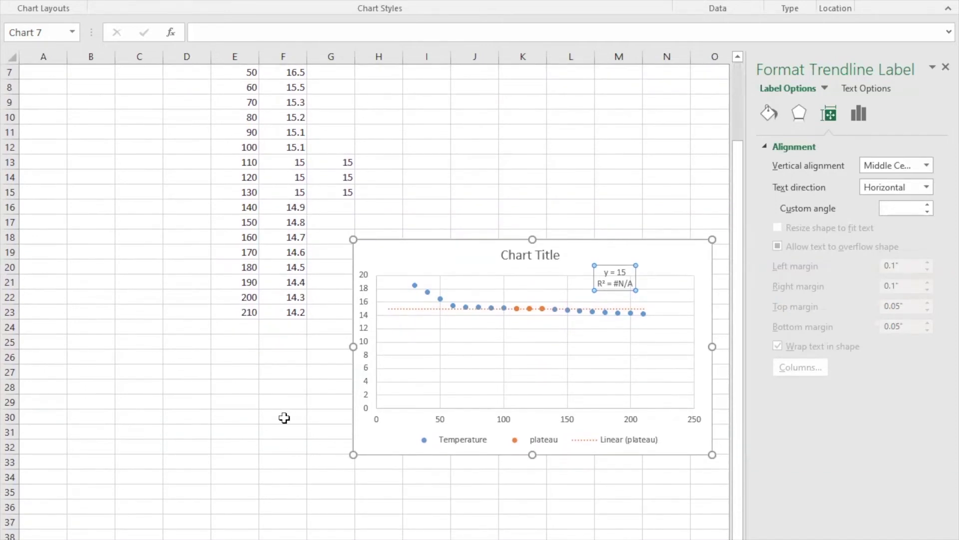
{"action": "left_click", "coordinate": [424, 477]}
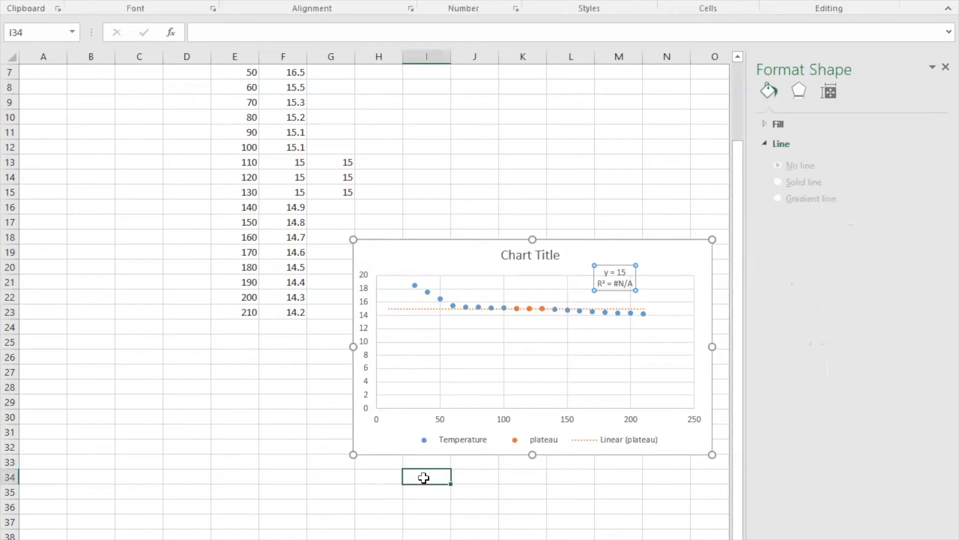
{"action": "type", "text": "y=15"}
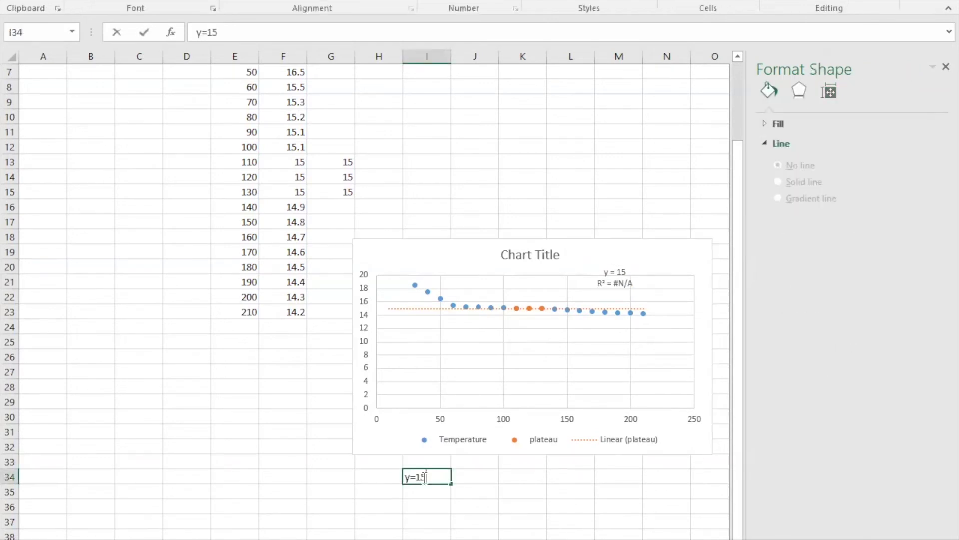
{"action": "type", "text": "x + 0"}
{"action": "key", "text": "Return"}
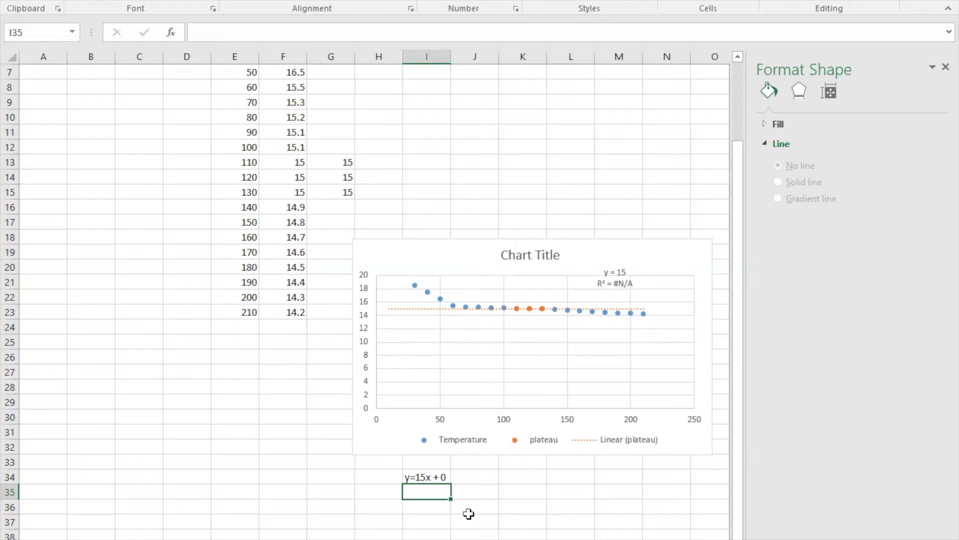
Step: Change the equation in cell I34 to "y=0x+15"
{"action": "double_click", "coordinate": [437, 475]}
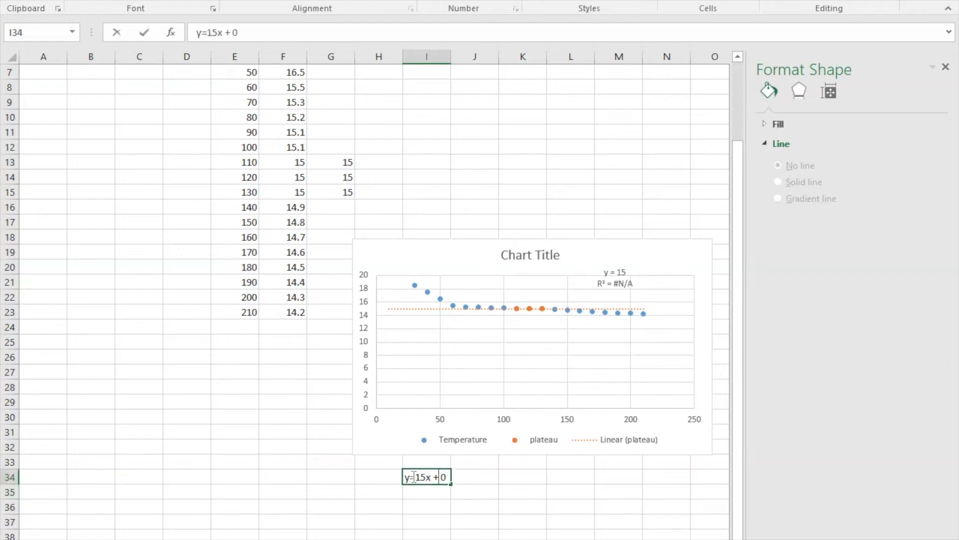
{"action": "left_click_drag", "start_coordinate": [415, 477], "coordinate": [469, 478]}
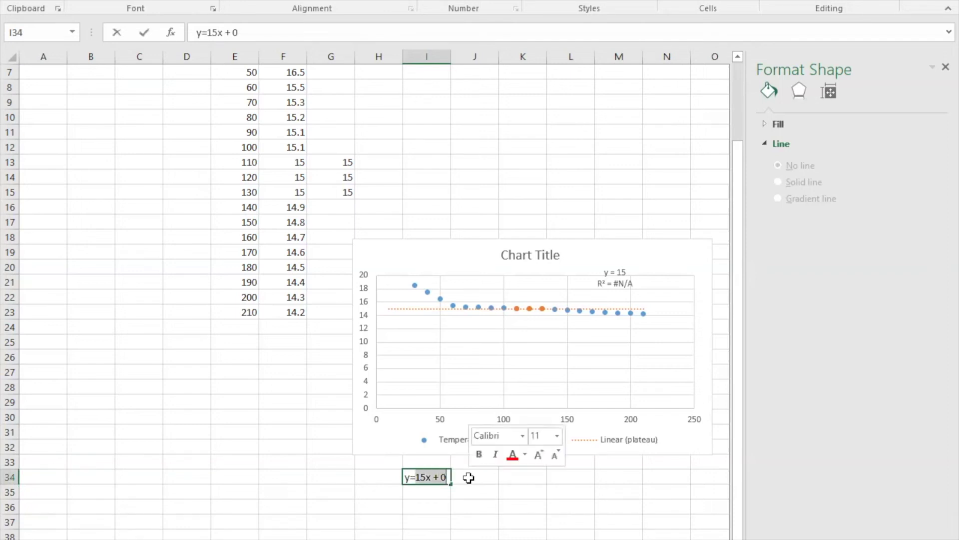
{"action": "type", "text": "0x+15"}
{"action": "key", "text": "Return"}
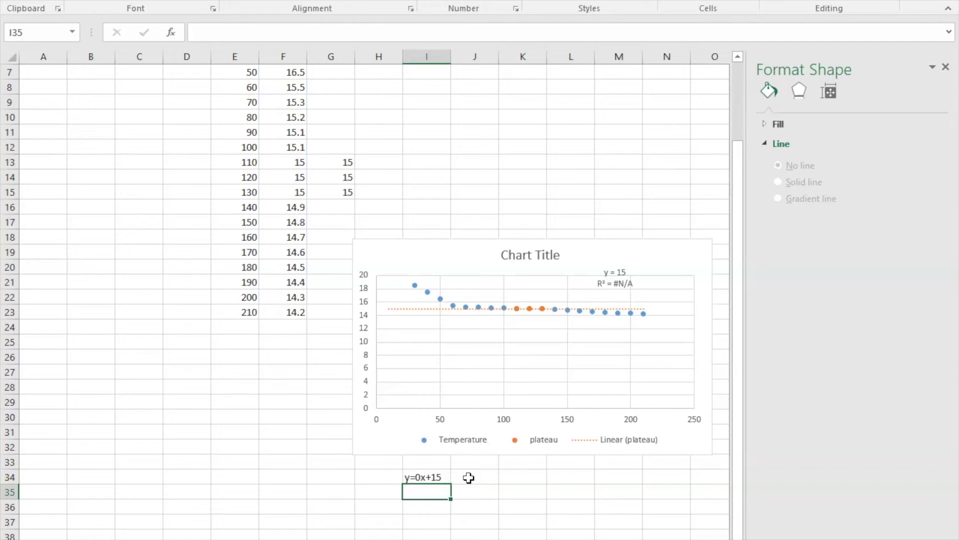
Step: Enter "x = 0" in cell I35 and "y = 15" in cell I36 beneath the equation
{"action": "type", "text": "x = 0"}
{"action": "key", "text": "Return"}
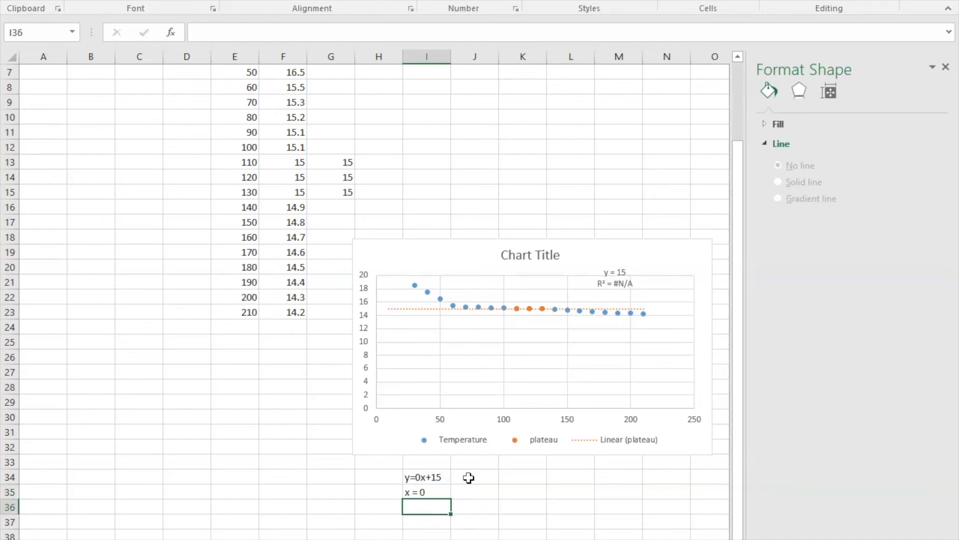
{"action": "type", "text": "y = 15"}
{"action": "key", "text": "Return"}
{"action": "left_click", "coordinate": [446, 508]}
Step: Add a text box reading "Tf=15 C" inside the chart and place it beside the vertical axis, just below the trendline
{"action": "left_click", "coordinate": [417, 427]}
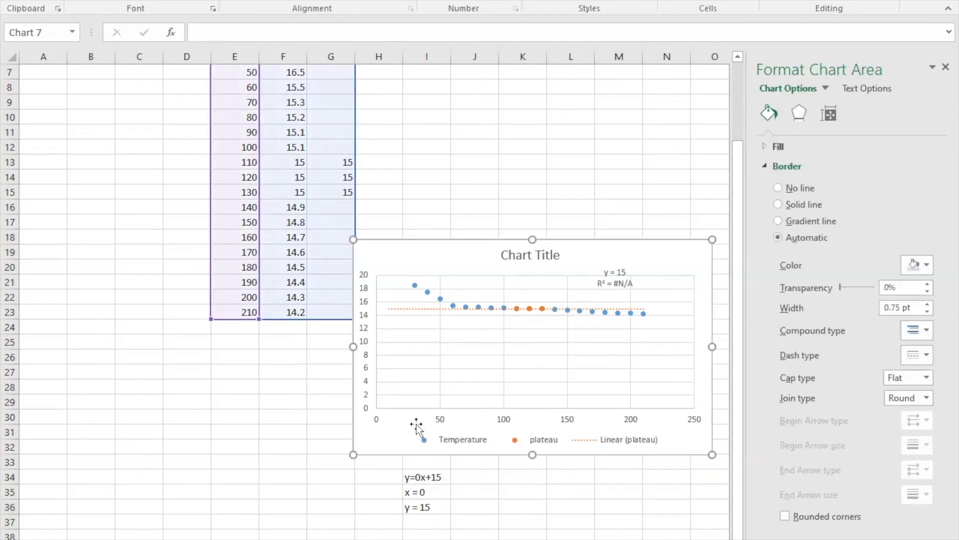
{"action": "scroll", "coordinate": [479, 8], "scroll_direction": "down", "scroll_amount": 1}
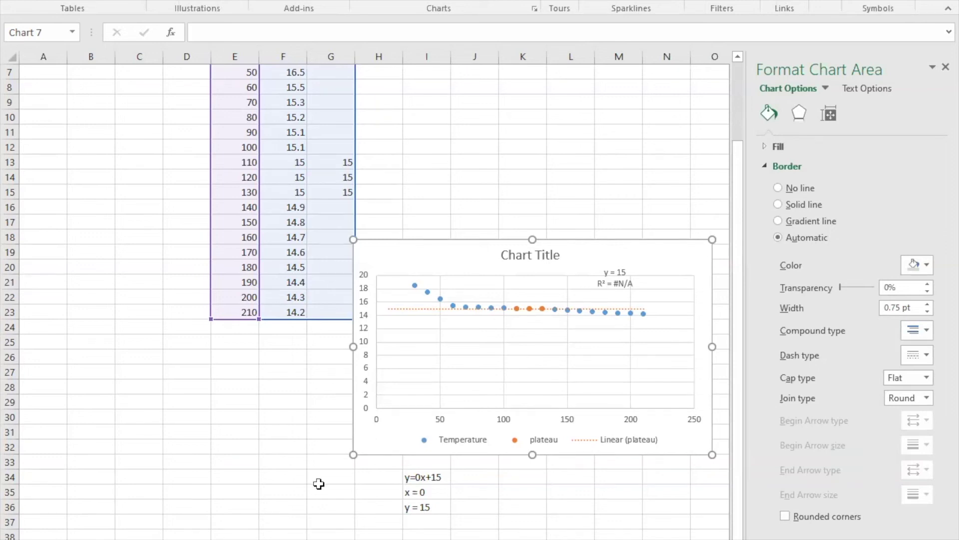
{"action": "left_click", "coordinate": [826, 6]}
{"action": "left_click", "coordinate": [794, 47]}
{"action": "left_click_drag", "start_coordinate": [376, 253], "coordinate": [437, 283]}
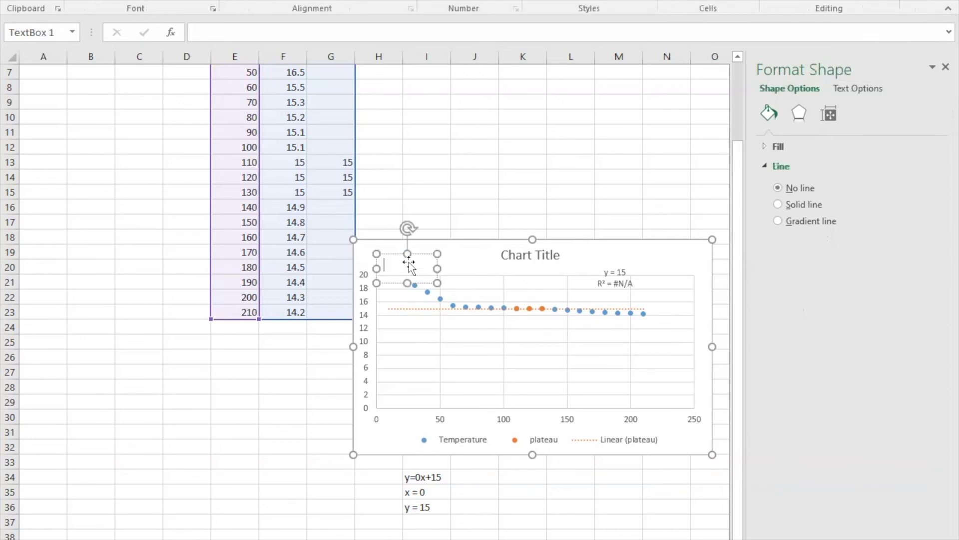
{"action": "type", "text": "Tf=15 C"}
{"action": "left_click_drag", "start_coordinate": [425, 255], "coordinate": [424, 310]}
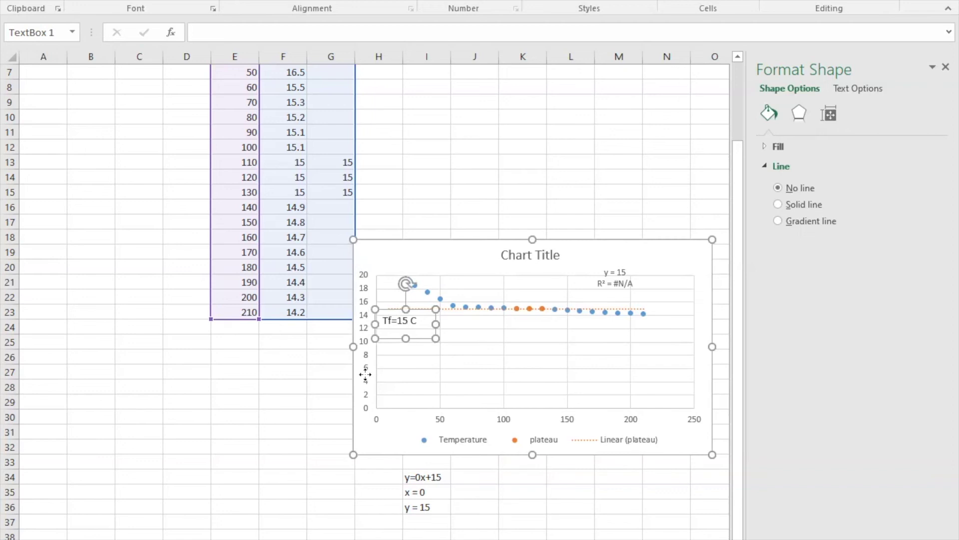
Step: Set the vertical axis minimum to 14 and move the "Tf=15 C" text box to the trendline's start near the 15 mark
{"action": "left_click", "coordinate": [366, 374]}
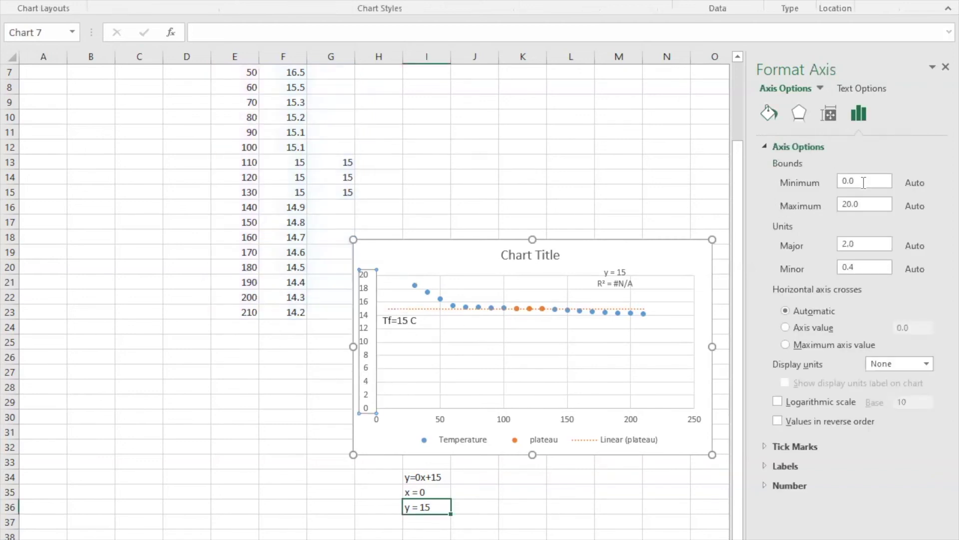
{"action": "double_click", "coordinate": [848, 183]}
{"action": "type", "text": "14"}
{"action": "key", "text": "Return"}
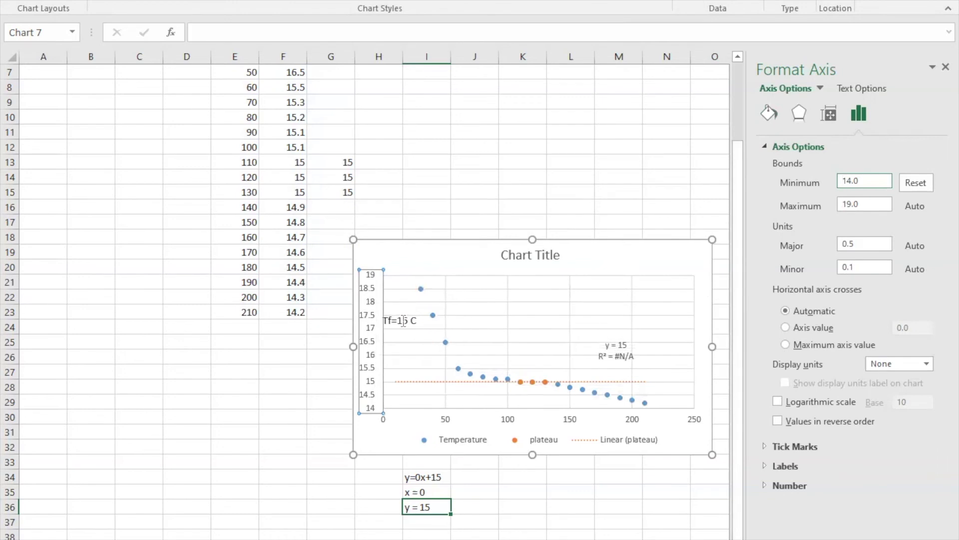
{"action": "left_click", "coordinate": [395, 326]}
{"action": "left_click_drag", "start_coordinate": [394, 327], "coordinate": [394, 361]}
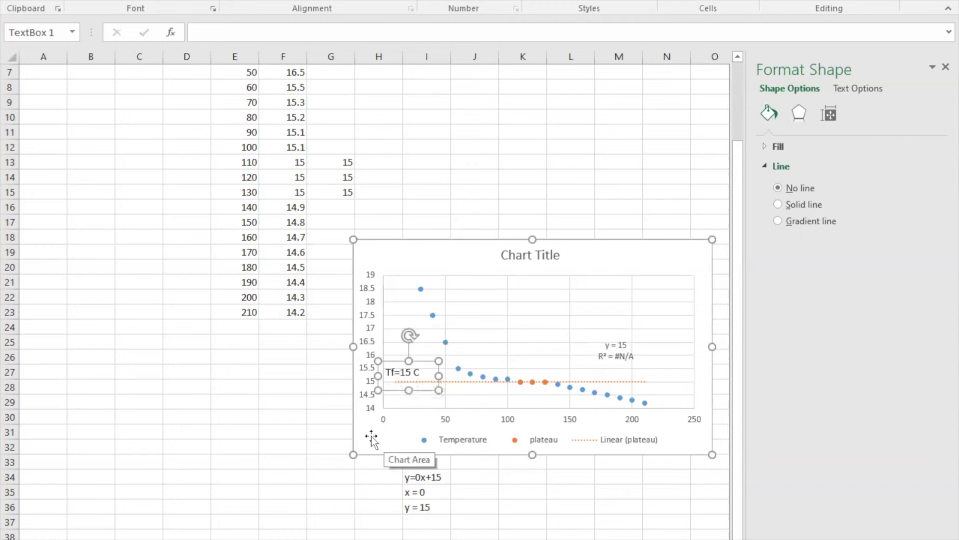
Step: Enter 14.9 in cell G16 as an additional value in the plateau column
{"action": "left_click", "coordinate": [310, 446]}
{"action": "left_click", "coordinate": [336, 207]}
{"action": "type", "text": "14.6"}
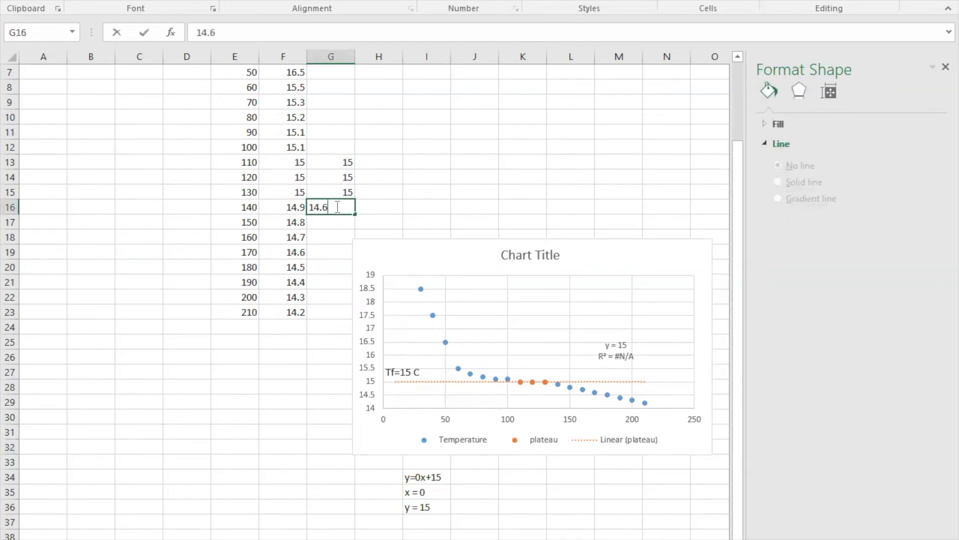
{"action": "key", "text": "BackSpace"}
{"action": "type", "text": "9"}
{"action": "key", "text": "Return"}
Step: Delete the existing chart and insert a new scatter chart from the time, temperature and plateau data in E2:G23
{"action": "left_click", "coordinate": [590, 263]}
{"action": "key", "text": "Delete"}
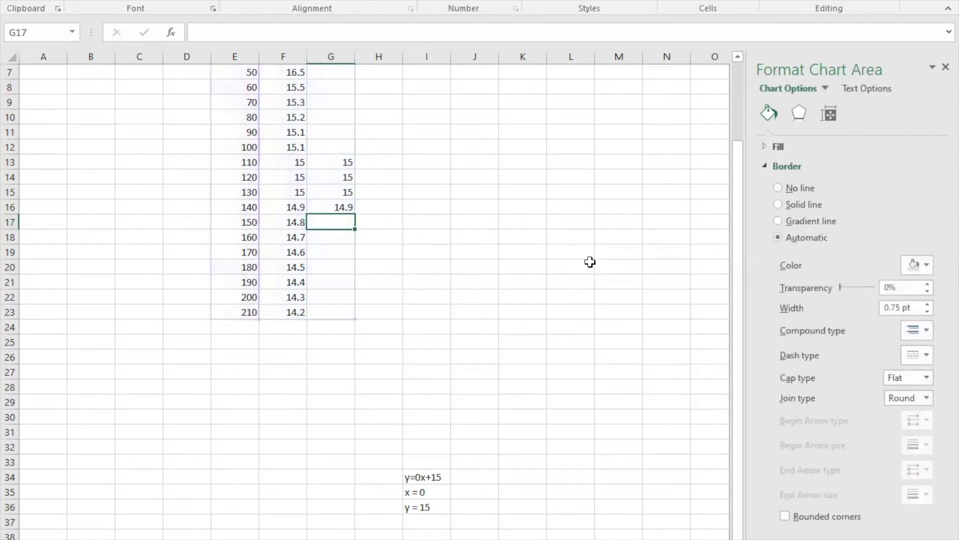
{"action": "scroll", "coordinate": [536, 218], "scroll_direction": "up", "scroll_amount": 2}
{"action": "left_click_drag", "start_coordinate": [248, 88], "coordinate": [330, 402]}
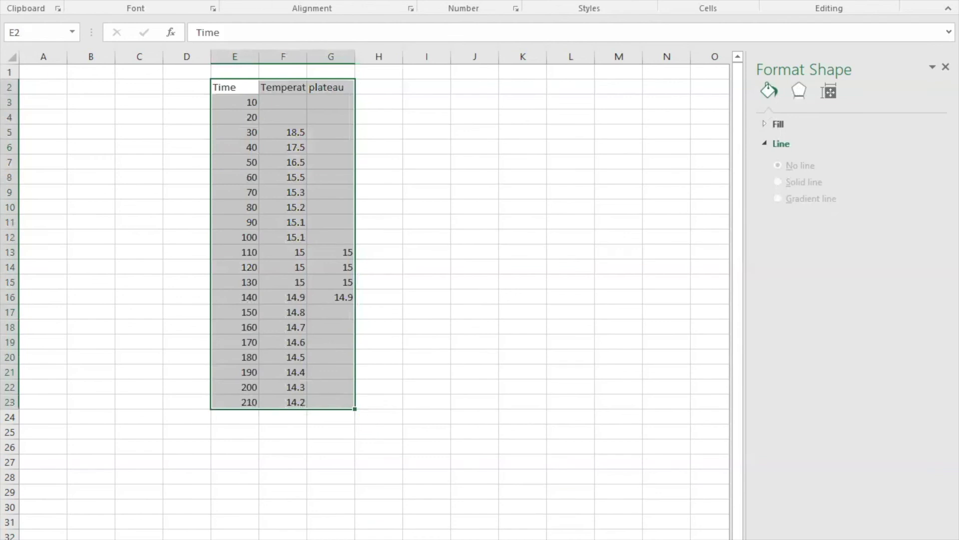
{"action": "left_click", "coordinate": [197, 1]}
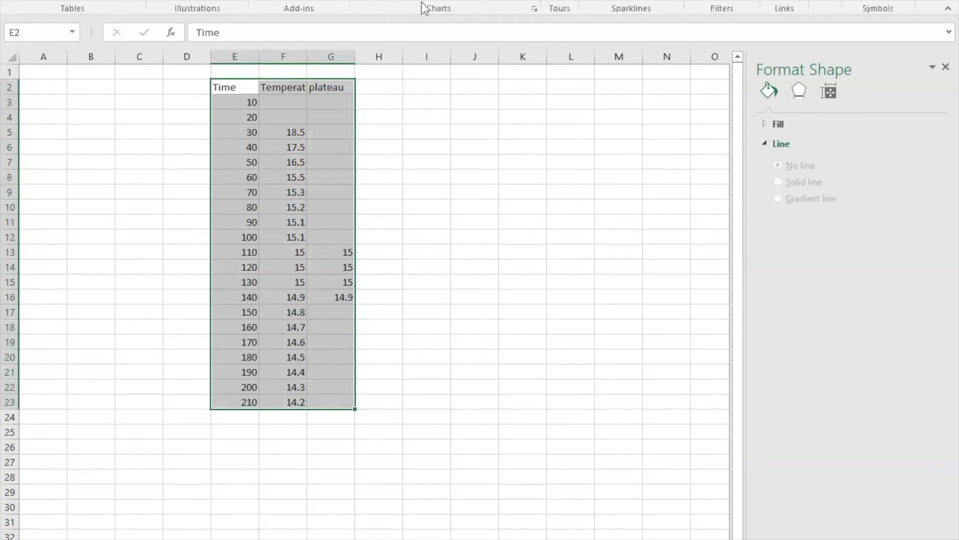
{"action": "left_click", "coordinate": [452, 3]}
{"action": "left_click", "coordinate": [461, 36]}
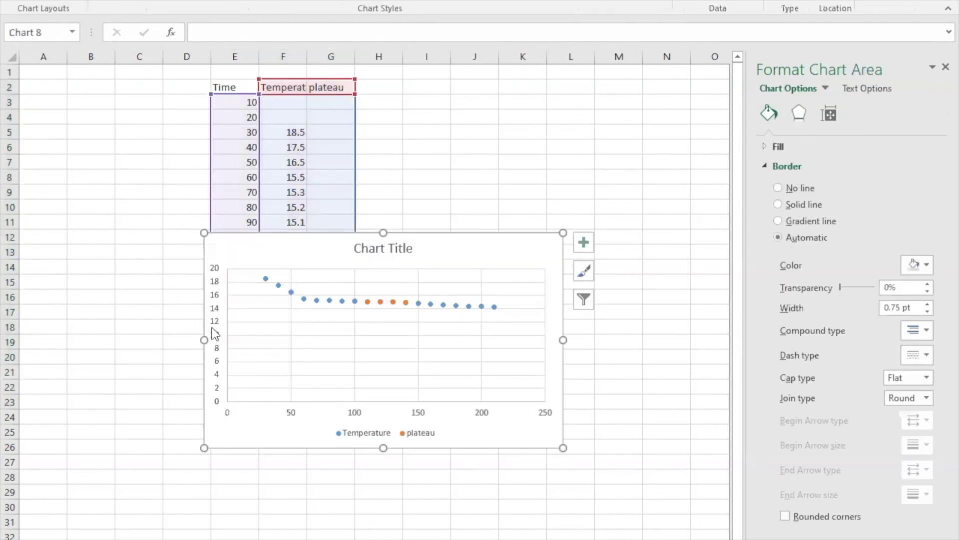
Step: Set the minimum bound of the new chart's vertical axis to 14
{"action": "left_click", "coordinate": [217, 338]}
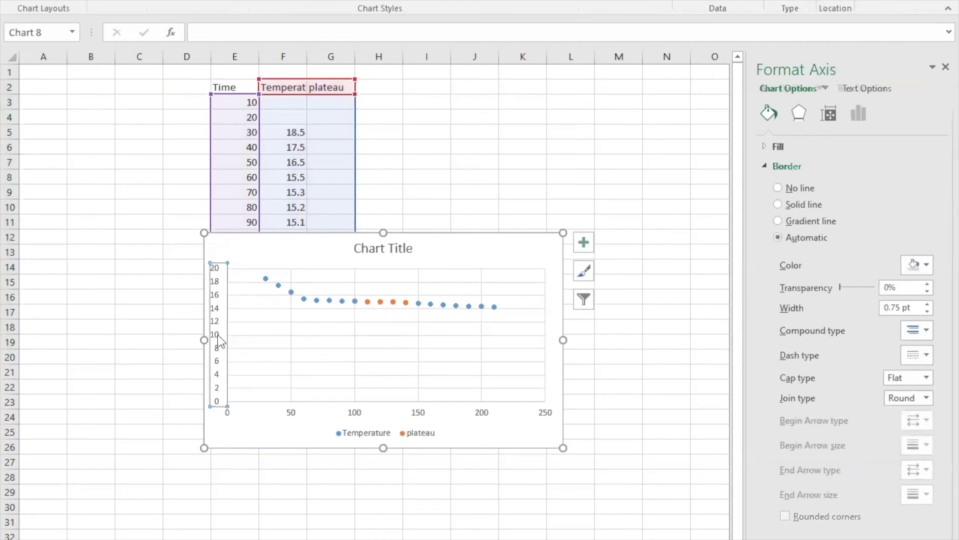
{"action": "left_click", "coordinate": [858, 113]}
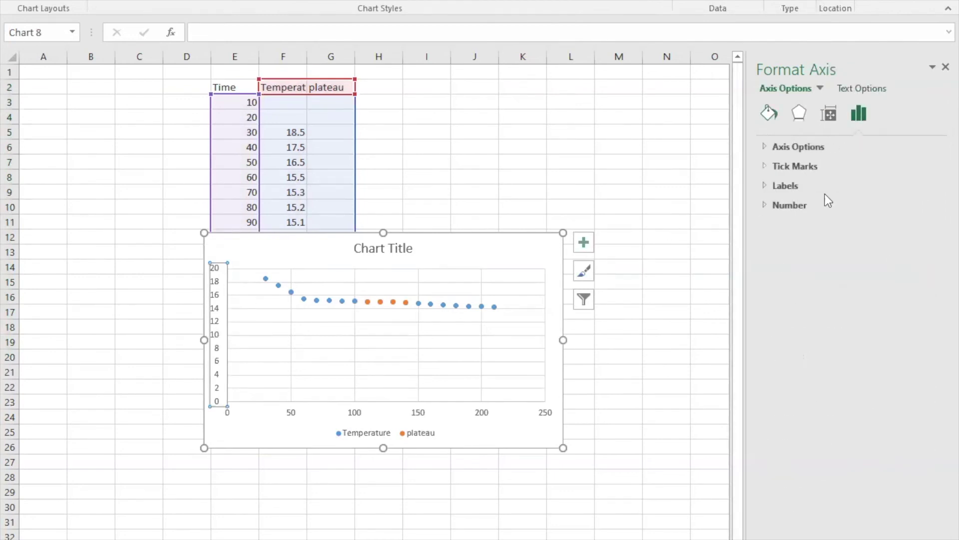
{"action": "left_click", "coordinate": [781, 152]}
{"action": "double_click", "coordinate": [848, 181]}
{"action": "type", "text": "14"}
{"action": "key", "text": "Return"}
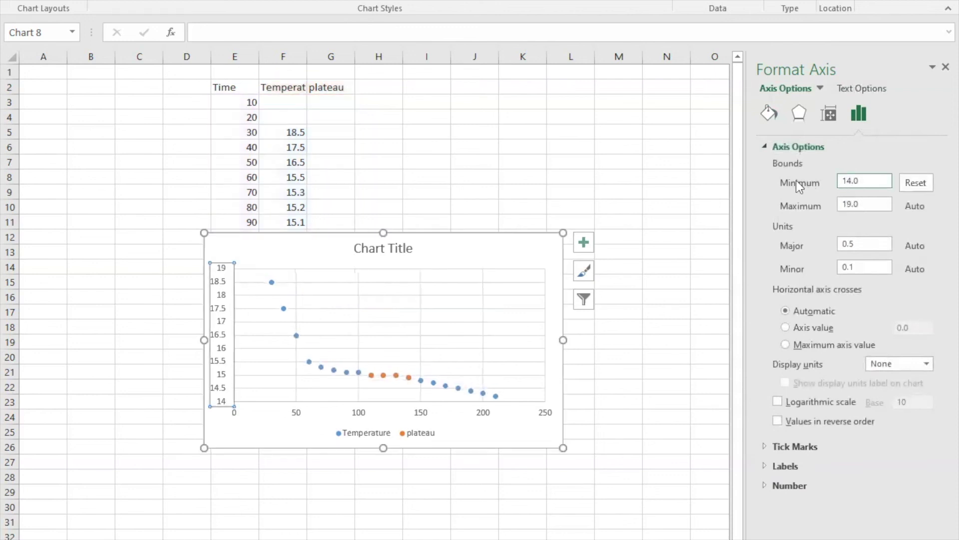
Step: Move the chart slightly to the right on the sheet, keeping it over the lower data rows
{"action": "left_click", "coordinate": [397, 375]}
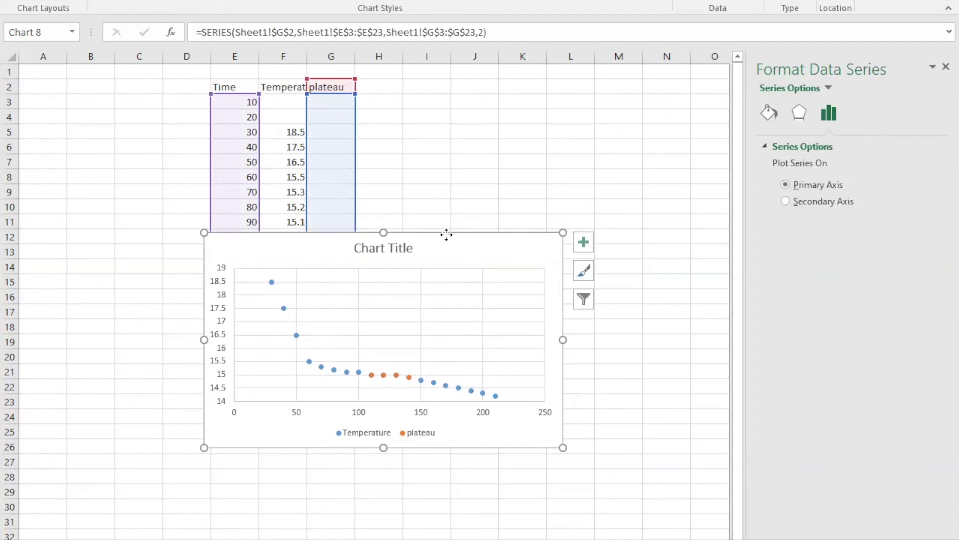
{"action": "left_click_drag", "start_coordinate": [445, 233], "coordinate": [702, 214]}
{"action": "left_click_drag", "start_coordinate": [569, 229], "coordinate": [343, 245]}
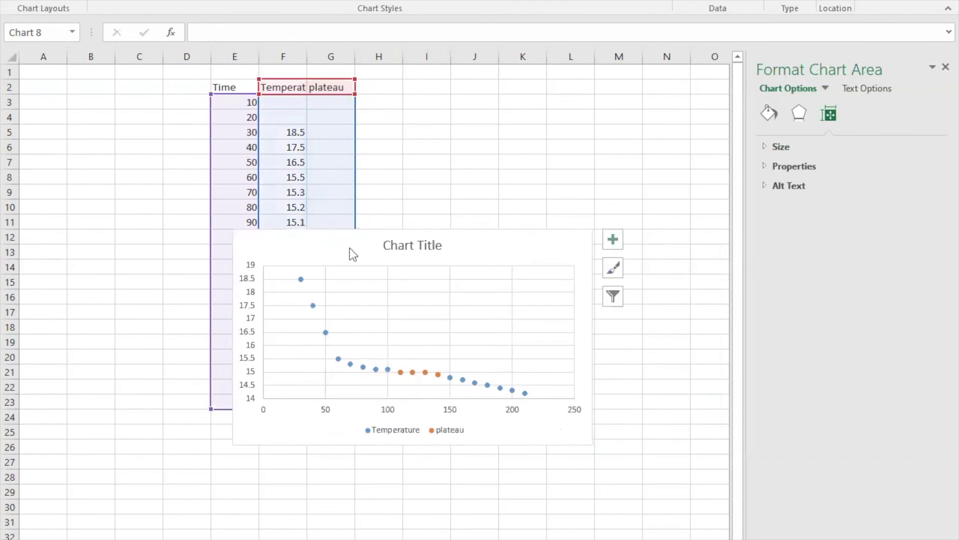
Step: Add a linear trendline to the plateau series with its equation and R² shown, and move that label to the plot's empty upper-right area
{"action": "right_click", "coordinate": [426, 374]}
{"action": "left_click", "coordinate": [464, 500]}
{"action": "left_click", "coordinate": [776, 463]}
{"action": "left_click", "coordinate": [776, 479]}
{"action": "left_click_drag", "start_coordinate": [490, 373], "coordinate": [490, 292]}
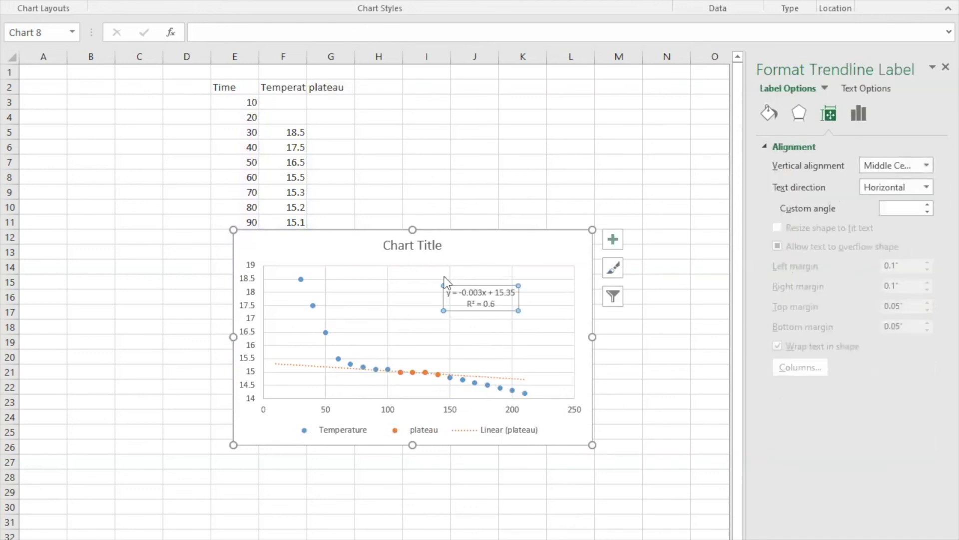
Step: Enter the trendline equation "y = -0.003x + 15.35" in cell G28 below the chart
{"action": "left_click", "coordinate": [330, 472]}
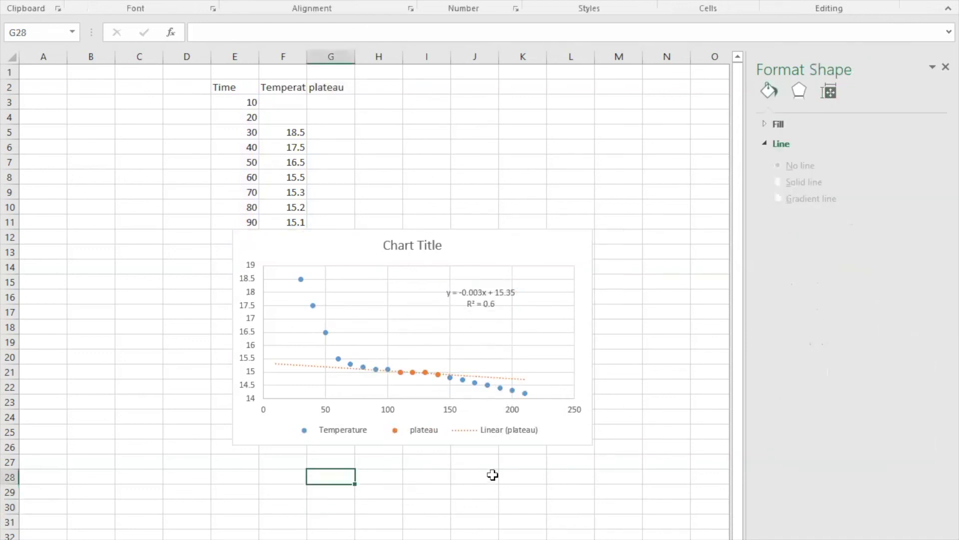
{"action": "mouse_move", "coordinate": [454, 379]}
{"action": "type", "text": "y = -0"}
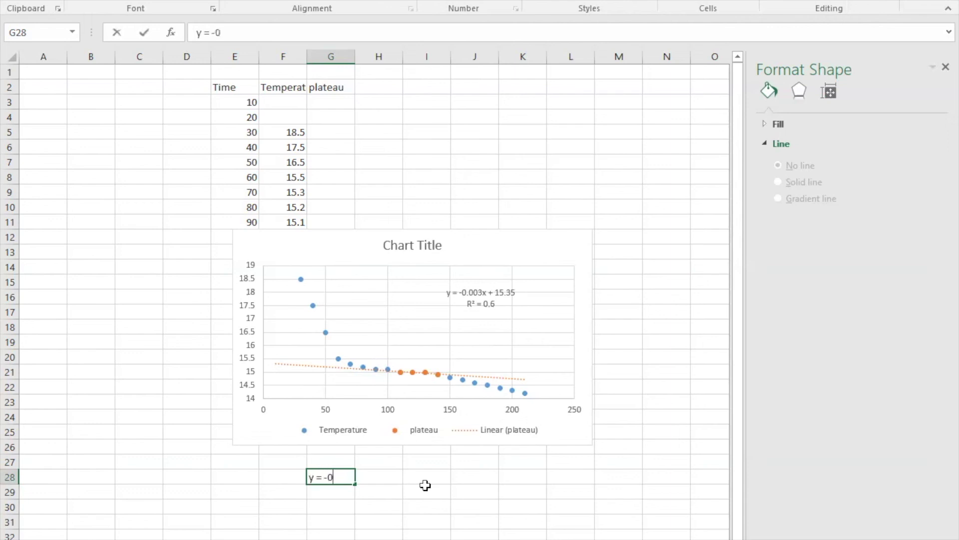
{"action": "type", "text": ".003x + 15.35"}
{"action": "key", "text": "Return"}
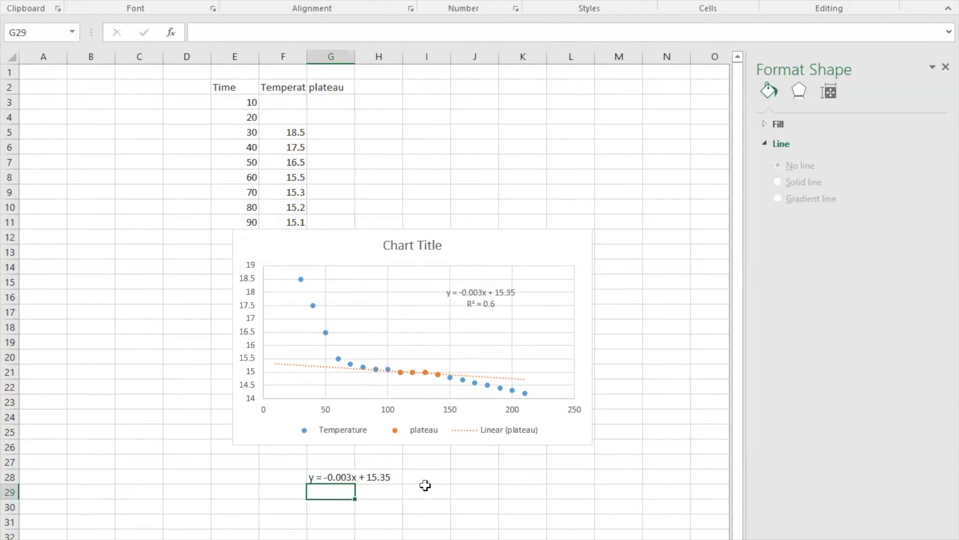
Step: Work out the intercept beneath the equation: "x = 0" in G29, "7 = -0.003(0) + 15.35" in G30 and "y = 15.35" in G31
{"action": "type", "text": "x = 0"}
{"action": "key", "text": "Return"}
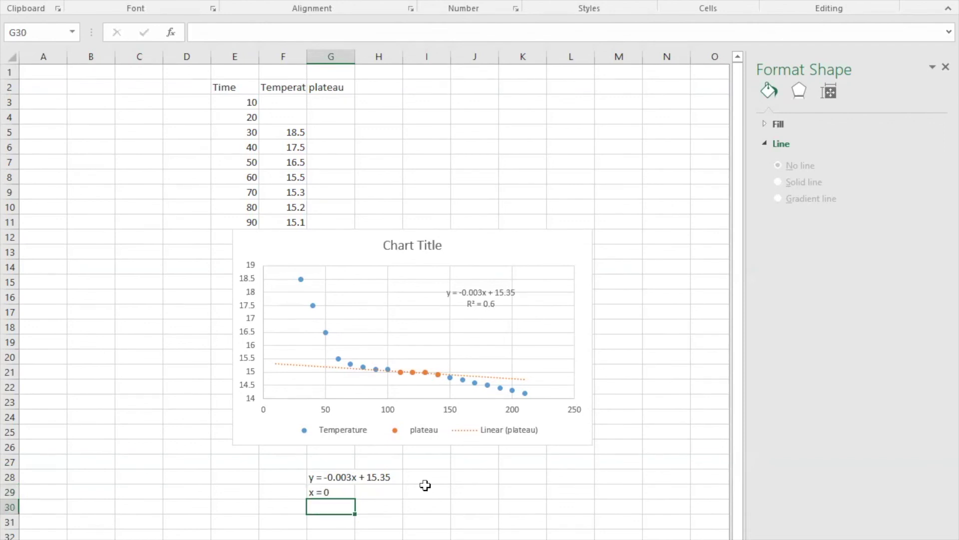
{"action": "type", "text": "7 = -0.003(0)"}
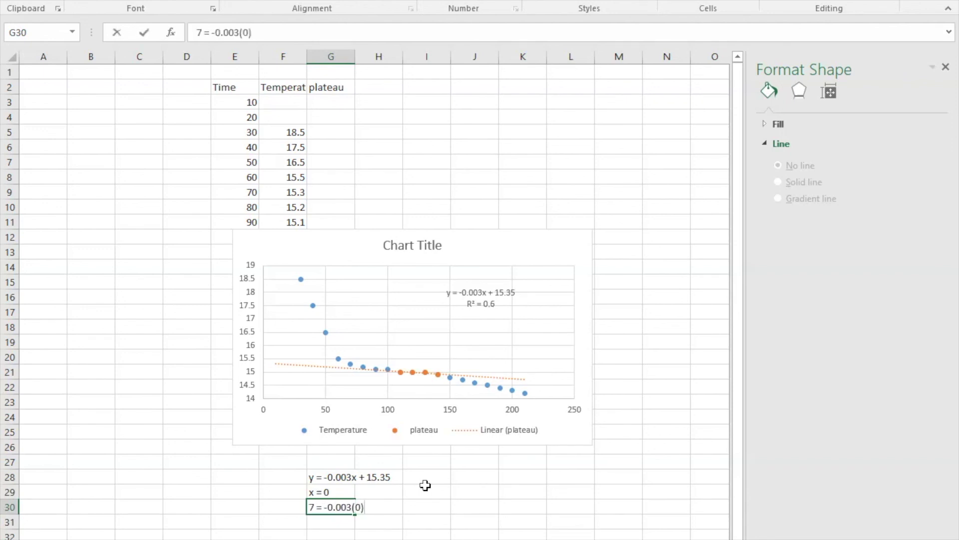
{"action": "type", "text": " + 15.35"}
{"action": "key", "text": "Return"}
{"action": "type", "text": "y = 15.35"}
{"action": "key", "text": "Return"}
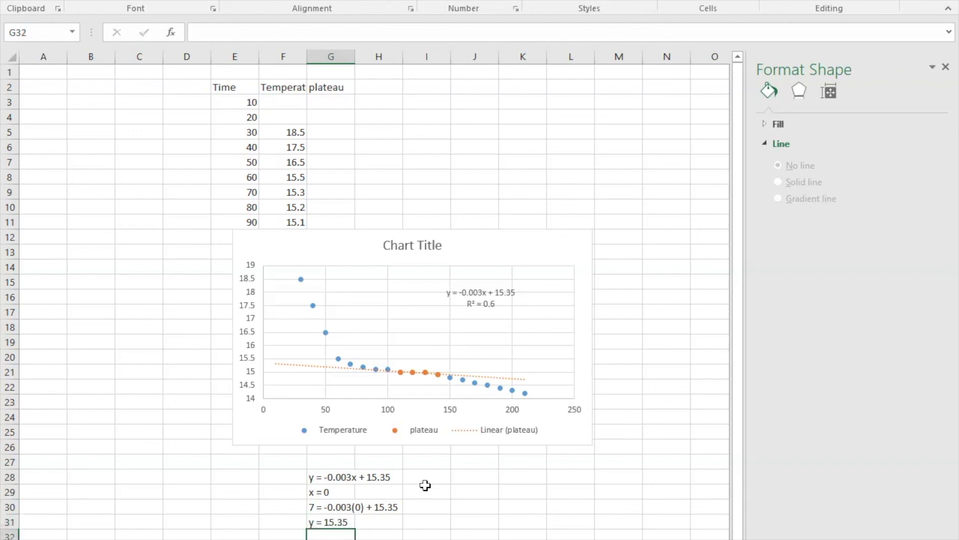
Step: Make the intercept 15.35 bold in the chart's trendline equation label
{"action": "left_click", "coordinate": [513, 148]}
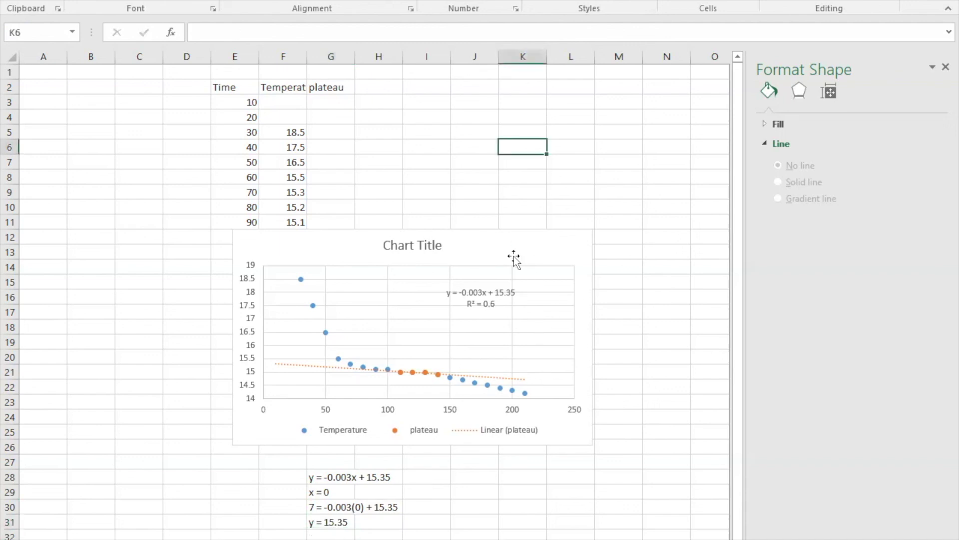
{"action": "left_click", "coordinate": [504, 293]}
{"action": "left_click_drag", "start_coordinate": [496, 292], "coordinate": [516, 295]}
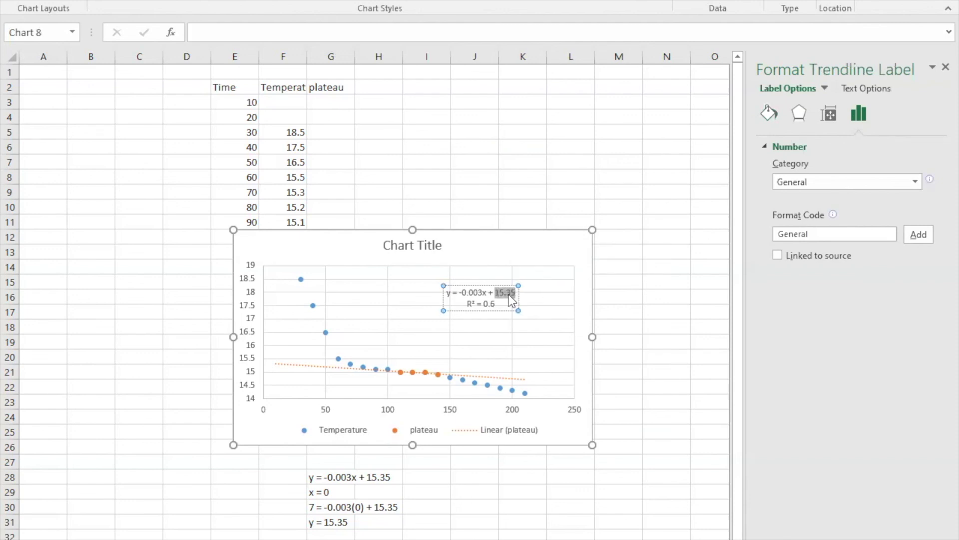
{"action": "right_click", "coordinate": [510, 296]}
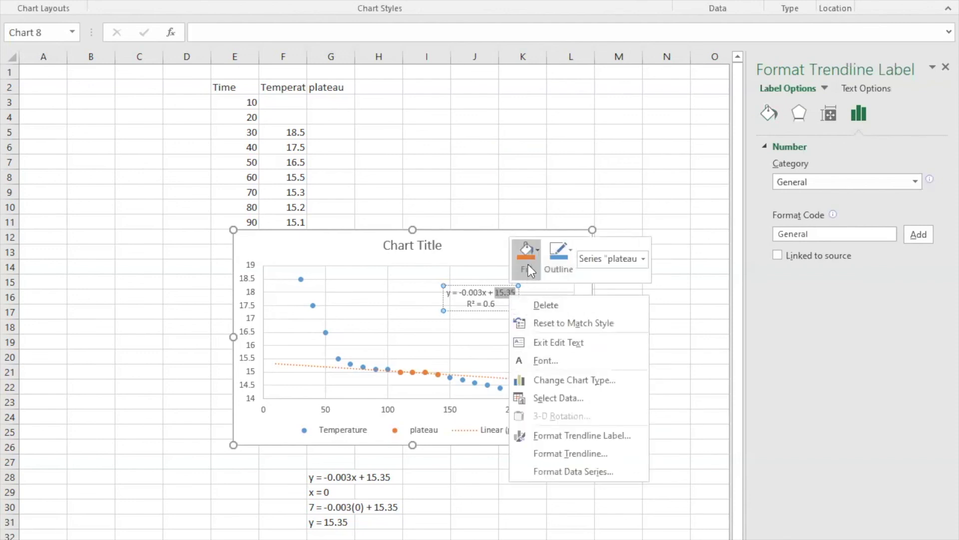
{"action": "left_click", "coordinate": [520, 148]}
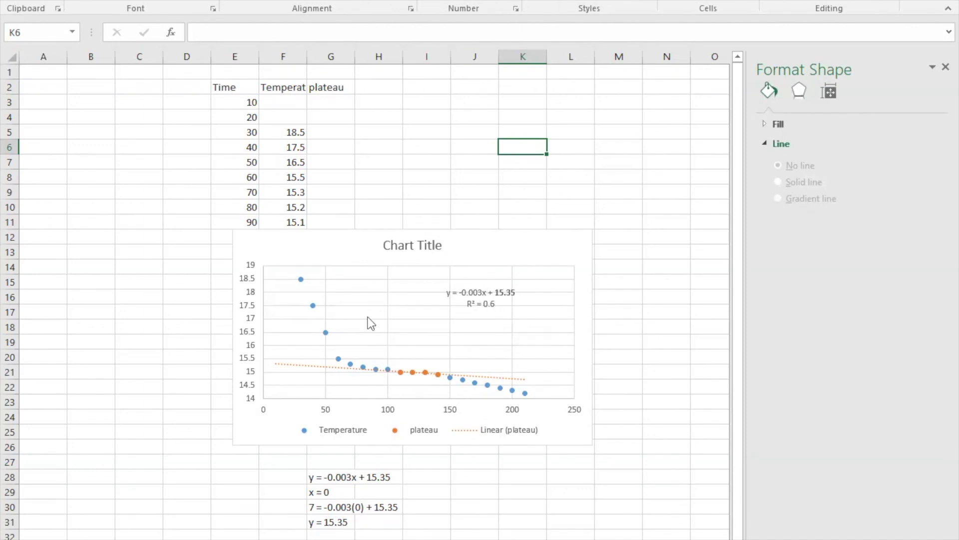
Step: Add a text box reading "Tf = 15.35 C" inside the chart, near the top of the vertical axis
{"action": "left_click", "coordinate": [339, 248]}
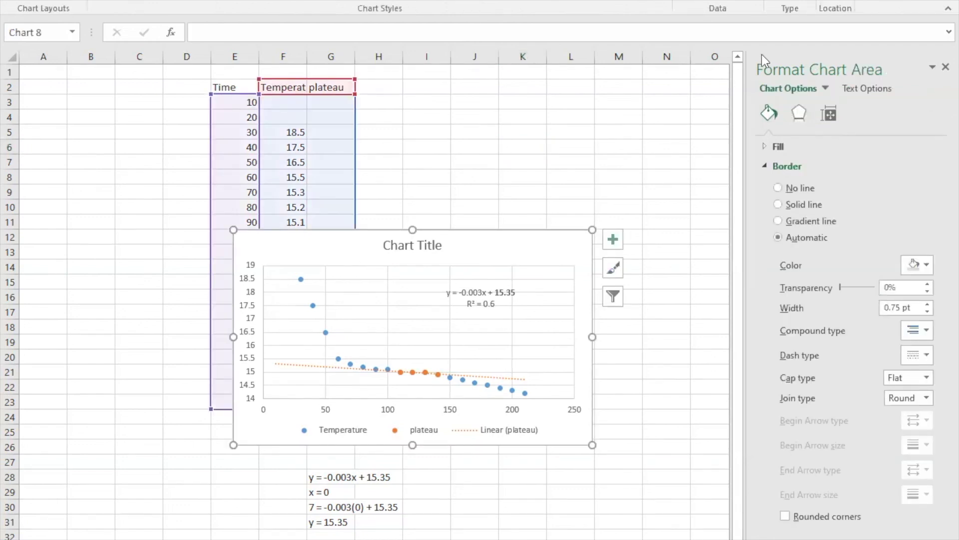
{"action": "key", "text": "alt+n"}
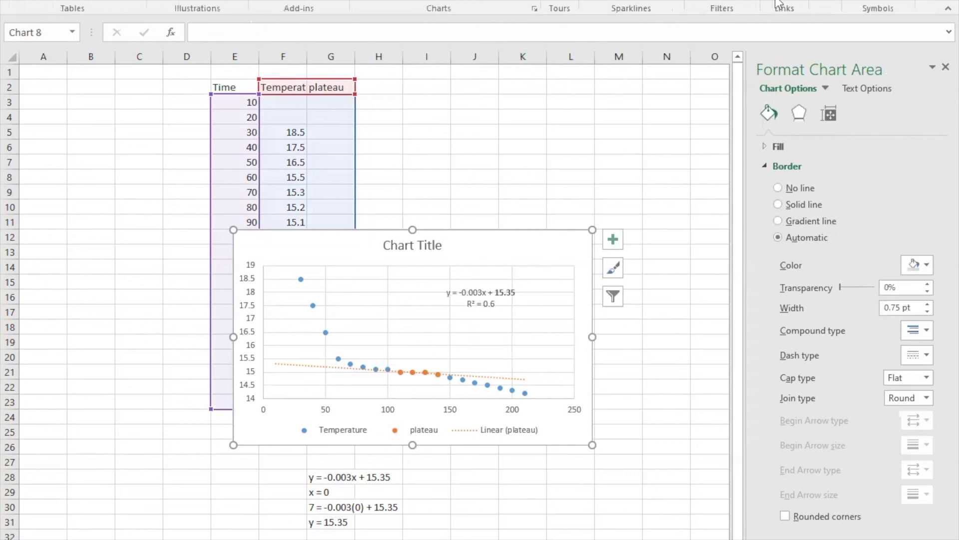
{"action": "left_click", "coordinate": [825, 6]}
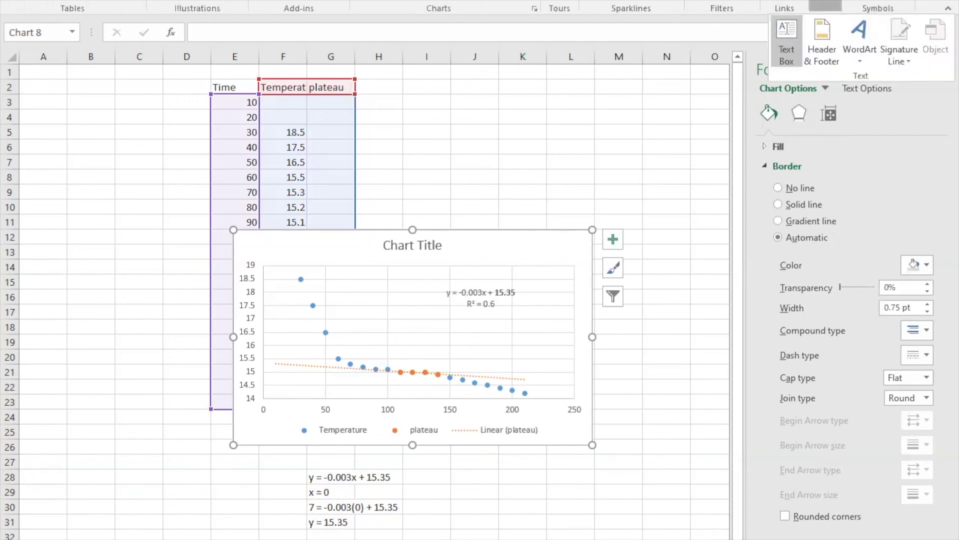
{"action": "left_click", "coordinate": [786, 34]}
{"action": "left_click_drag", "start_coordinate": [272, 246], "coordinate": [395, 291]}
{"action": "type", "text": "Tf = 15.35"}
{"action": "key", "text": "Return"}
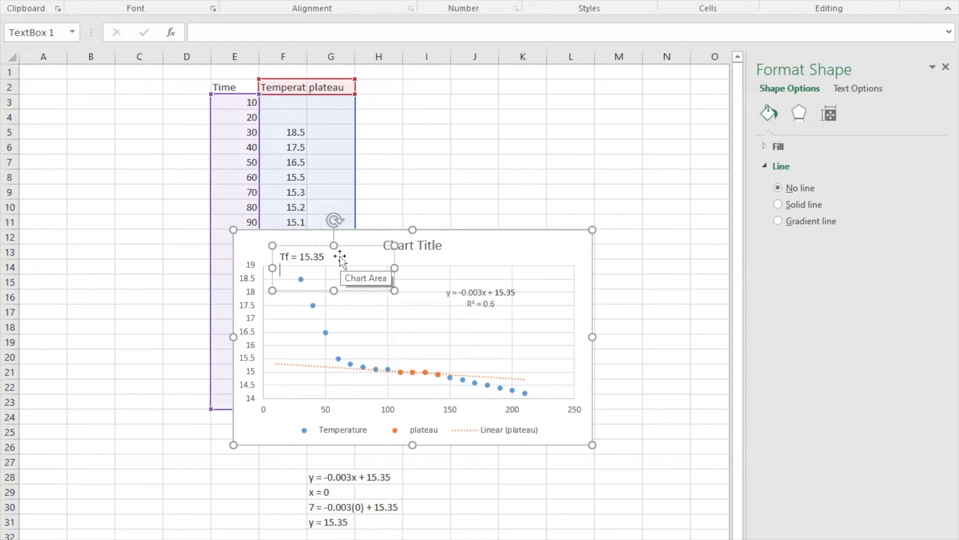
{"action": "type", "text": "C"}
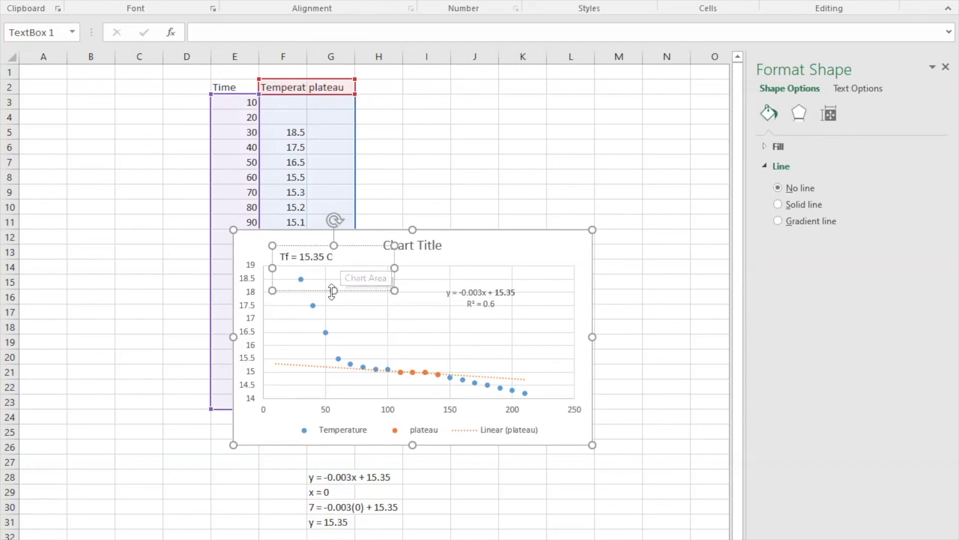
Step: Shrink the "Tf = 15.35 C" text box to fit its text and move it just above the trendline's start at the vertical axis
{"action": "left_click", "coordinate": [407, 259]}
{"action": "left_click", "coordinate": [350, 260]}
{"action": "left_click_drag", "start_coordinate": [335, 245], "coordinate": [315, 341]}
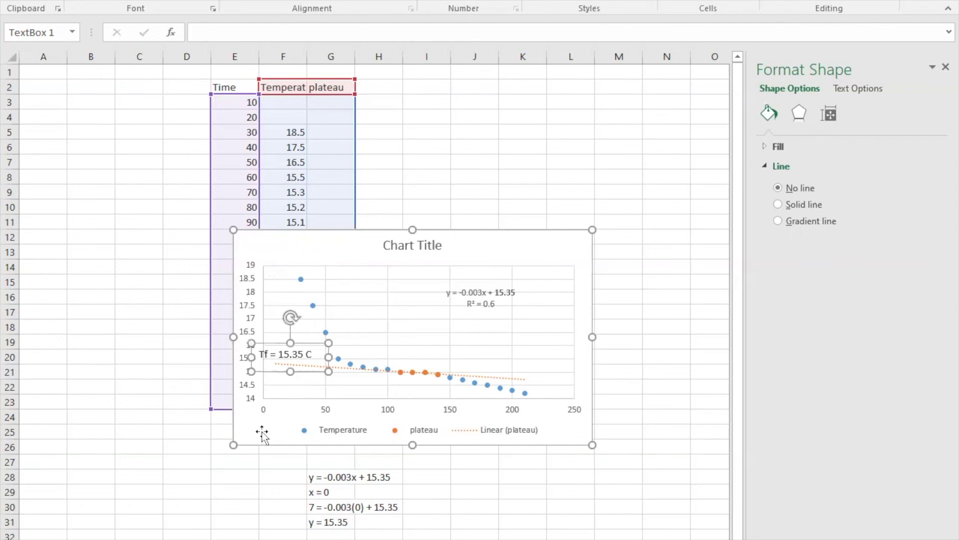
{"action": "left_click", "coordinate": [231, 477]}
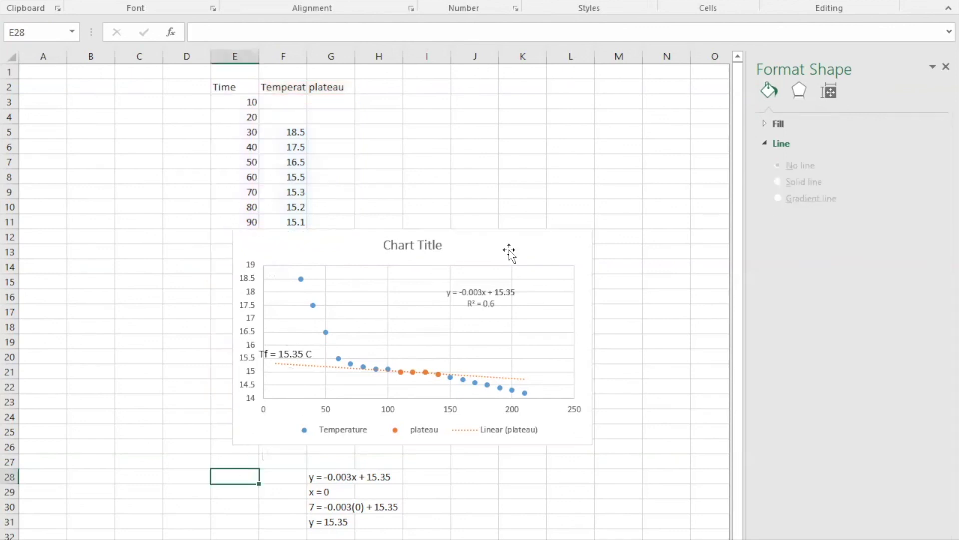
{"action": "left_click", "coordinate": [511, 251]}
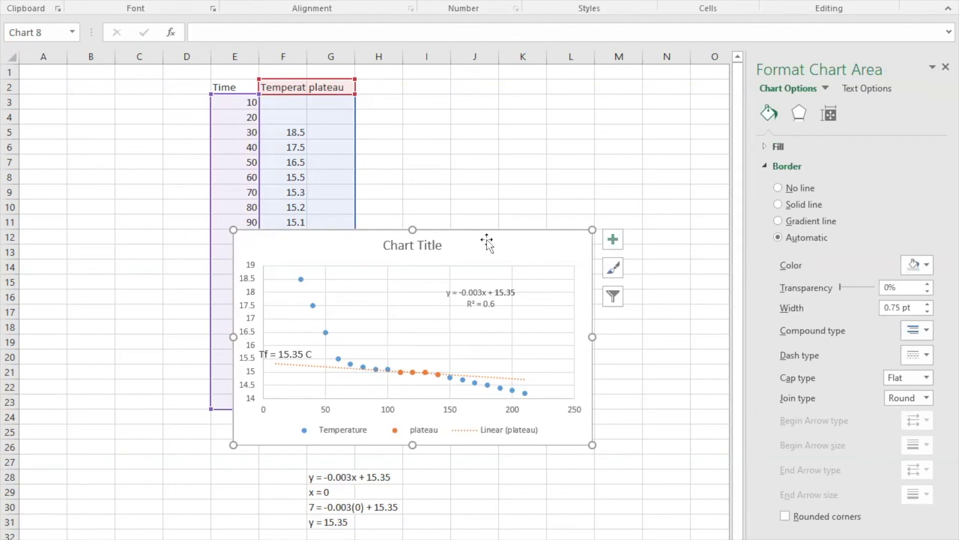
{"action": "left_click", "coordinate": [165, 310]}
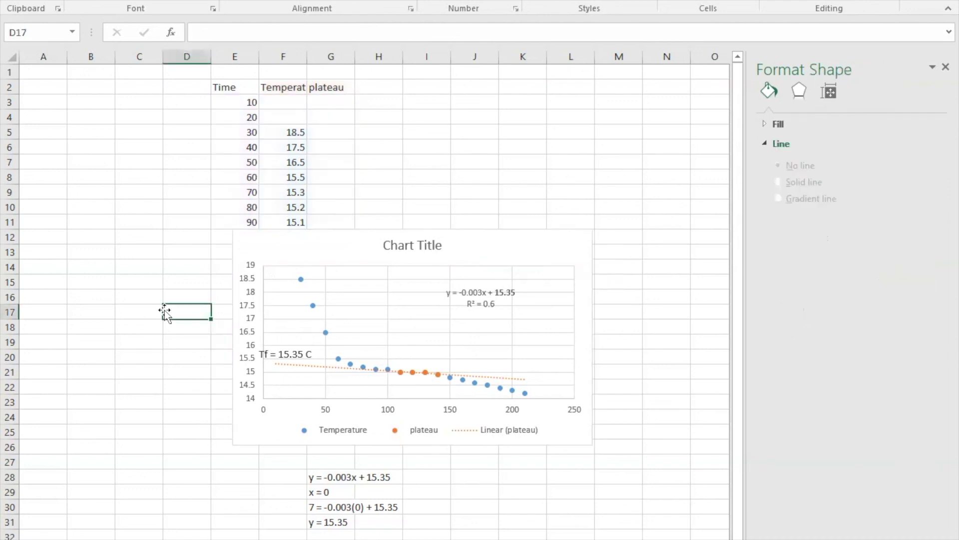